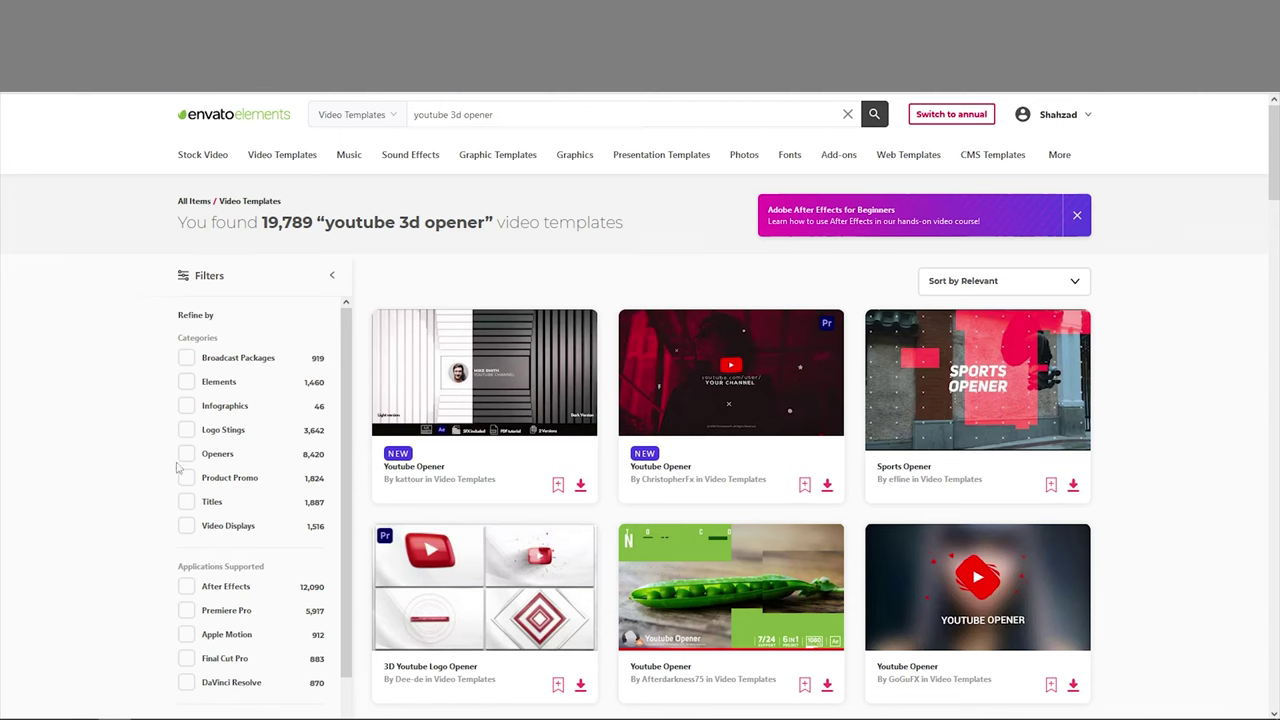
Step: Filter the youtube 3d opener results to After Effects templates and scroll to find Youtube 3D Logo
{"action": "left_click", "coordinate": [186, 587]}
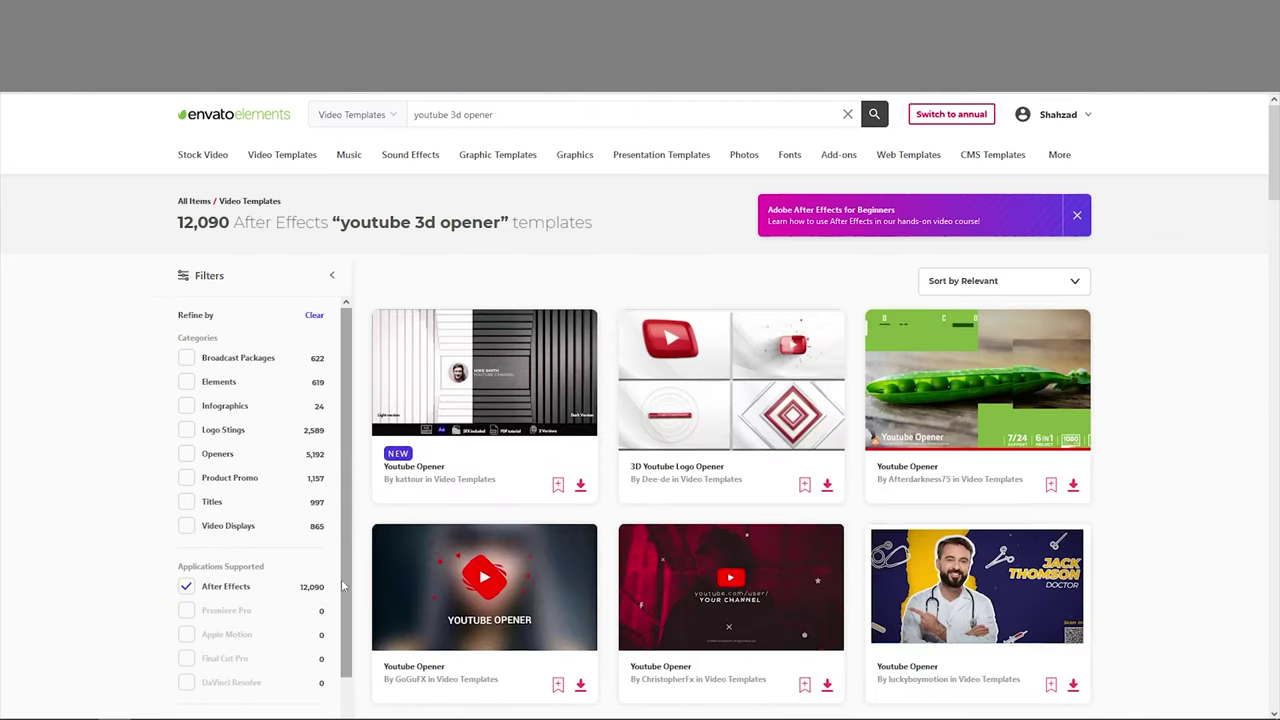
{"action": "left_click", "coordinate": [186, 587]}
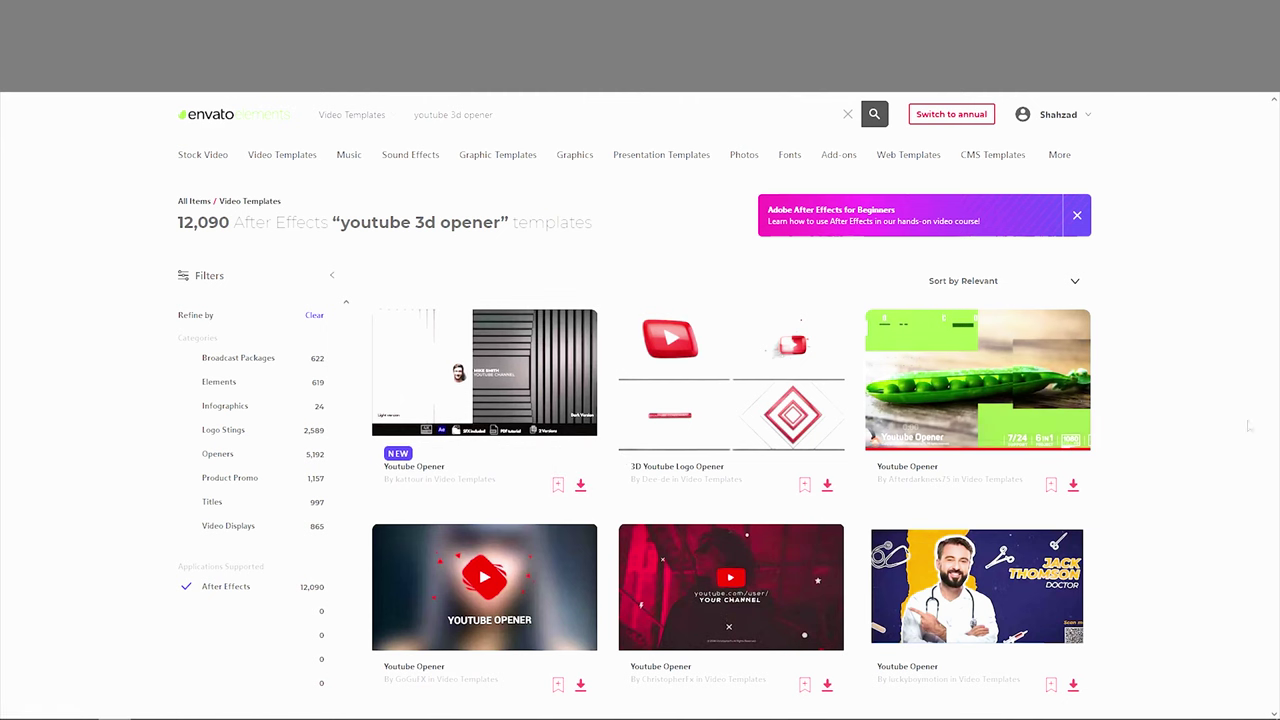
{"action": "scroll", "coordinate": [1208, 373], "scroll_direction": "down", "scroll_amount": 1}
{"action": "scroll", "coordinate": [1210, 373], "scroll_direction": "down", "scroll_amount": 2}
{"action": "scroll", "coordinate": [1212, 373], "scroll_direction": "down", "scroll_amount": 12}
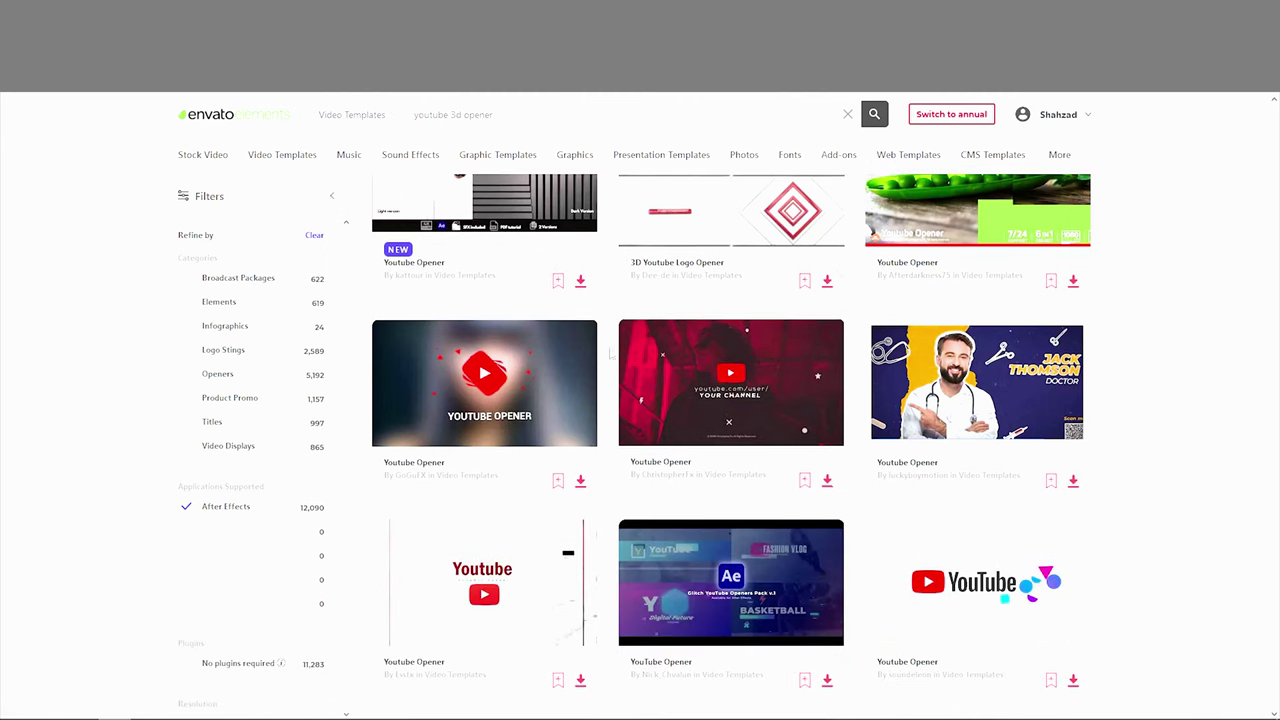
{"action": "scroll", "coordinate": [1071, 396], "scroll_direction": "down", "scroll_amount": 16}
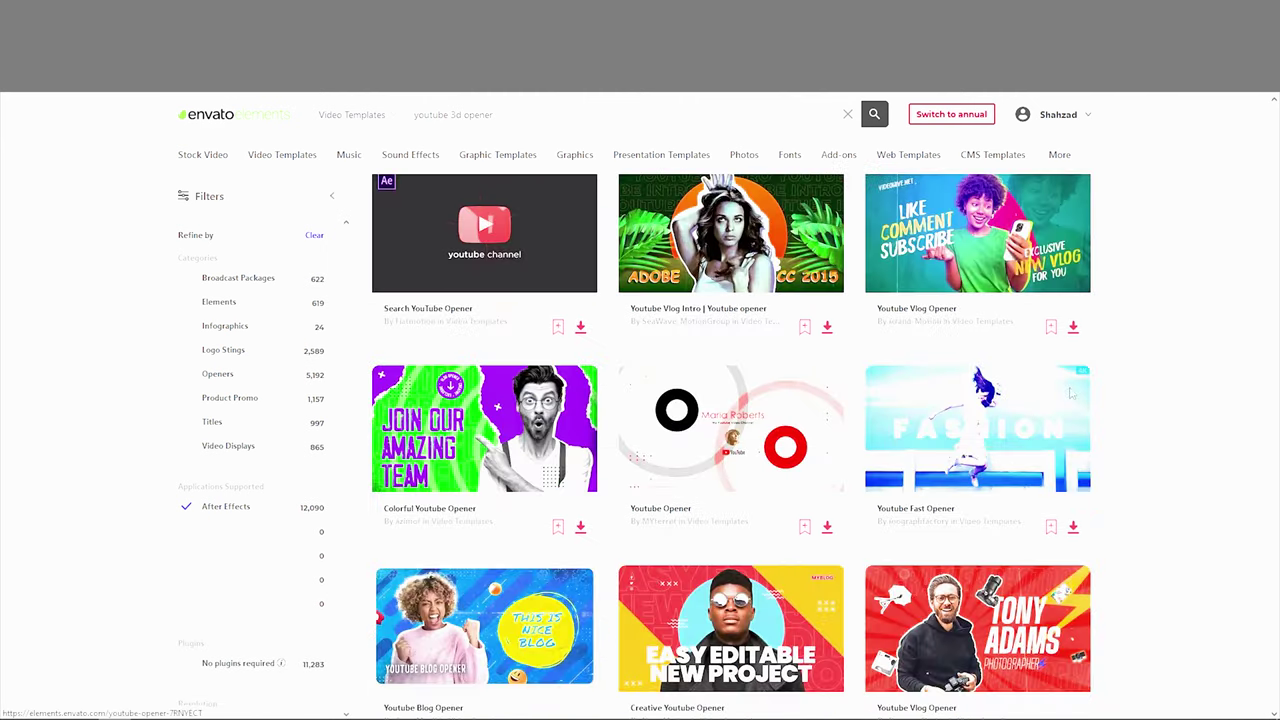
{"action": "scroll", "coordinate": [1071, 396], "scroll_direction": "down", "scroll_amount": 10}
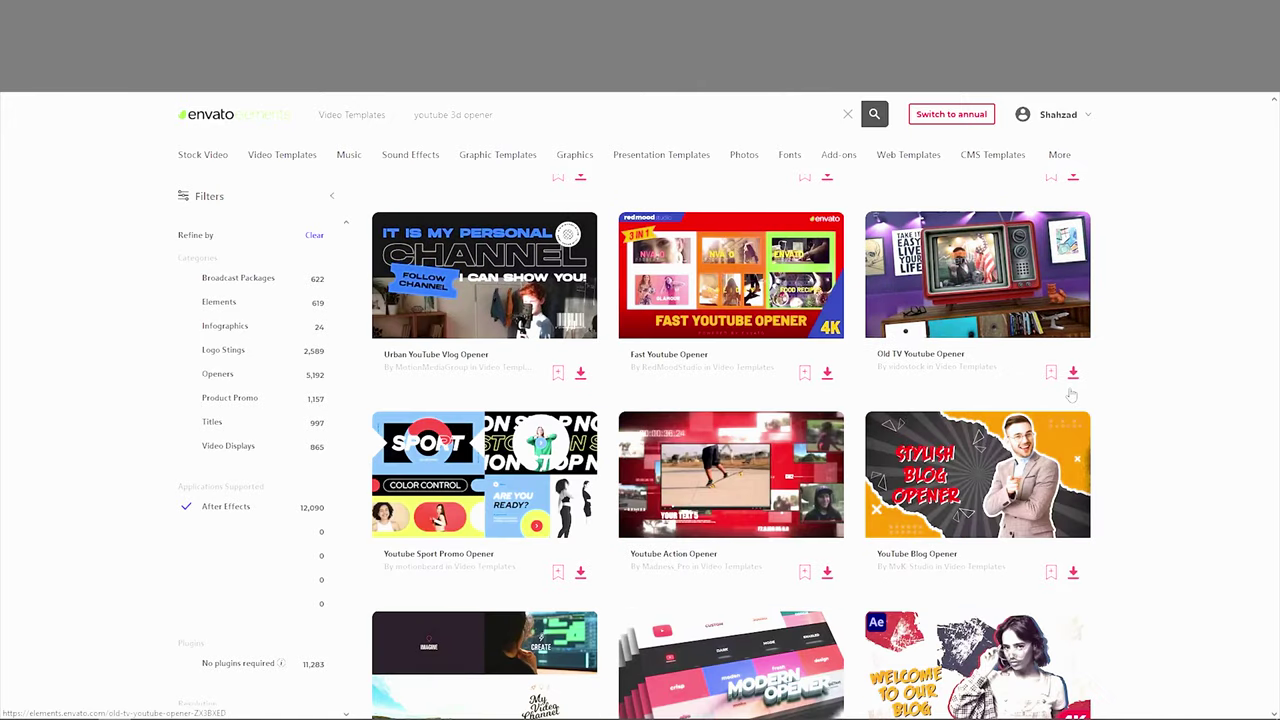
{"action": "scroll", "coordinate": [1071, 396], "scroll_direction": "up", "scroll_amount": 5}
{"action": "scroll", "coordinate": [1071, 396], "scroll_direction": "down", "scroll_amount": 8}
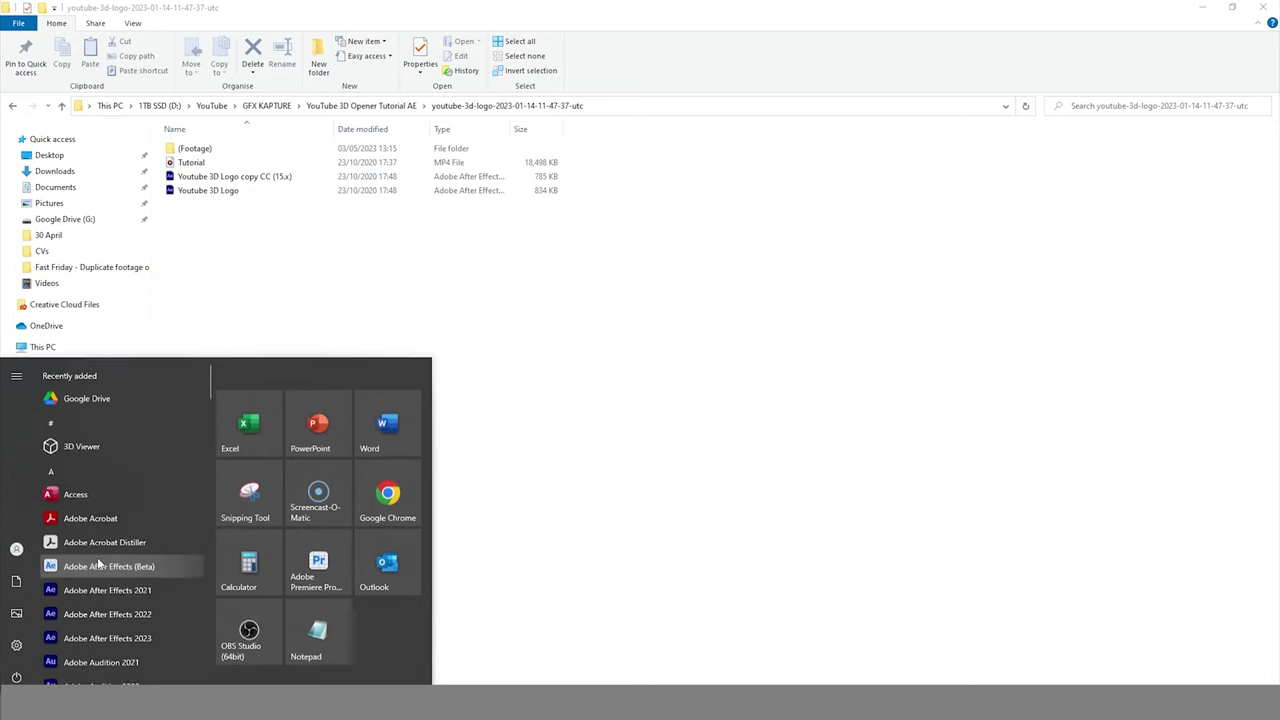
Step: Scroll the Start menu down to the Adobe After Effects entries
{"action": "scroll", "coordinate": [150, 470], "scroll_direction": "down", "scroll_amount": 3}
Step: Launch After Effects and open the template .aep from GFX KAPTURE > YouTube 3D Opener Tutorial AE
{"action": "left_click", "coordinate": [158, 486]}
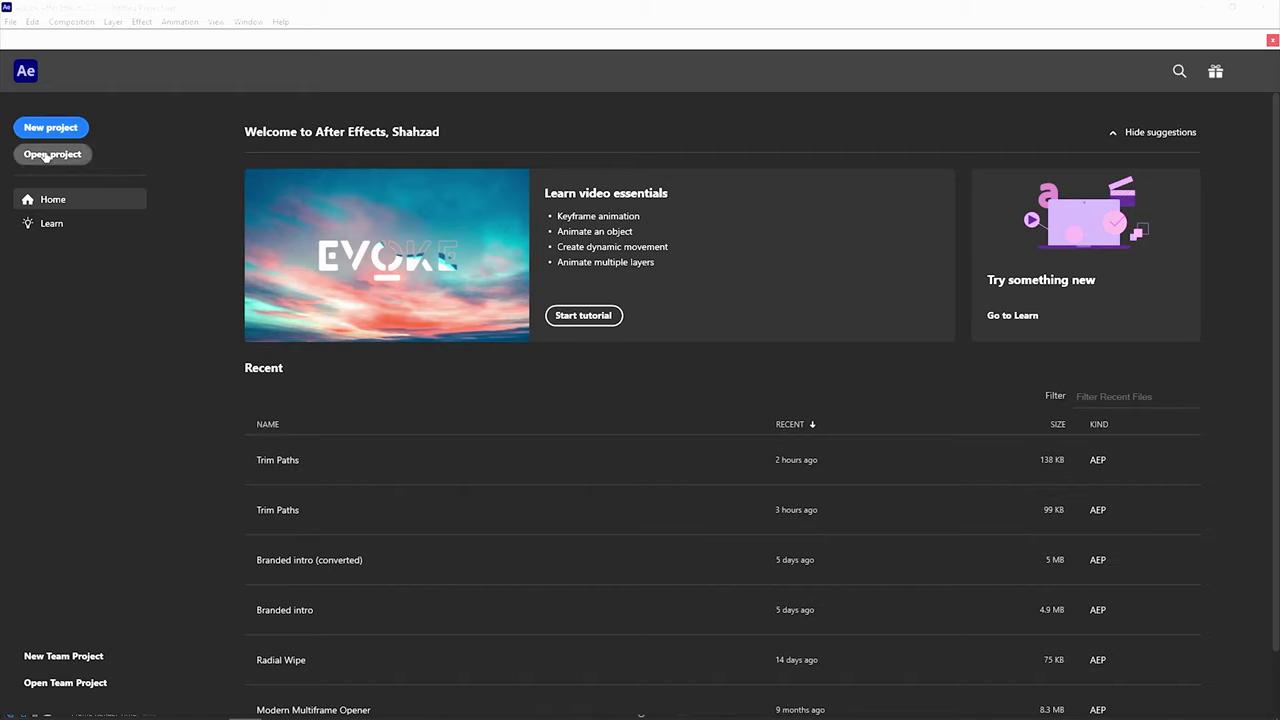
{"action": "left_click", "coordinate": [52, 154]}
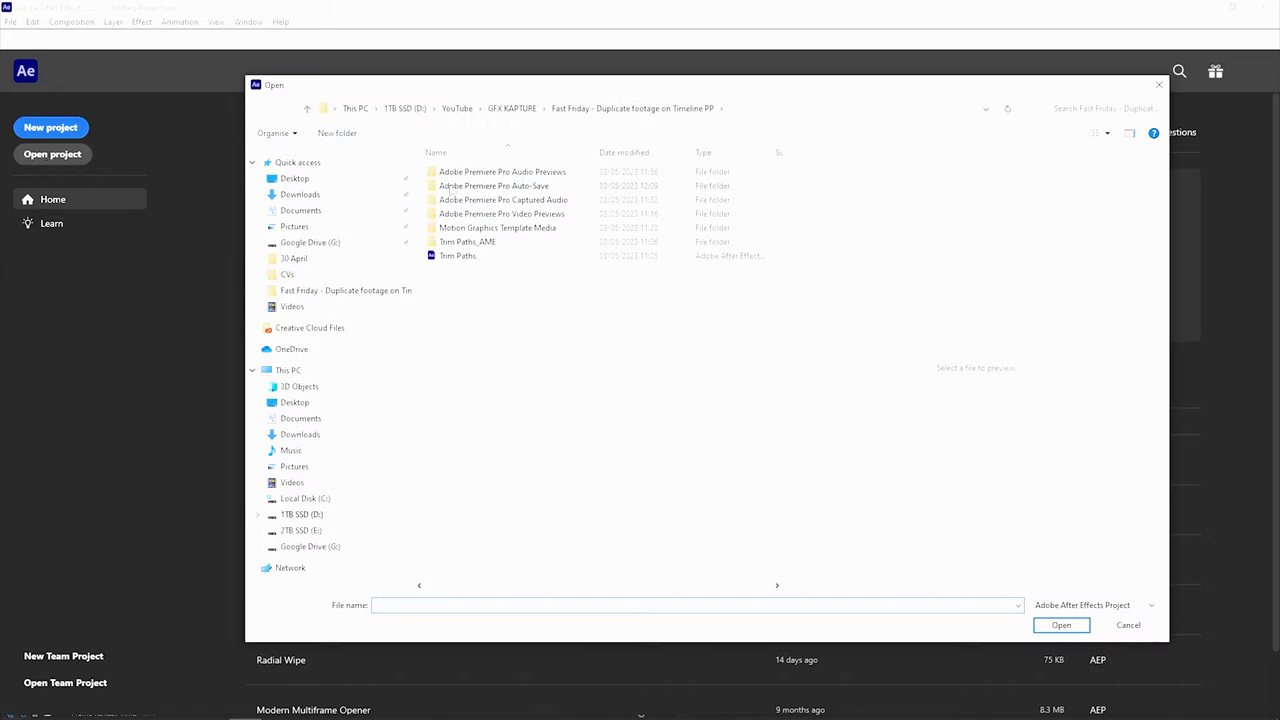
{"action": "left_click", "coordinate": [509, 108]}
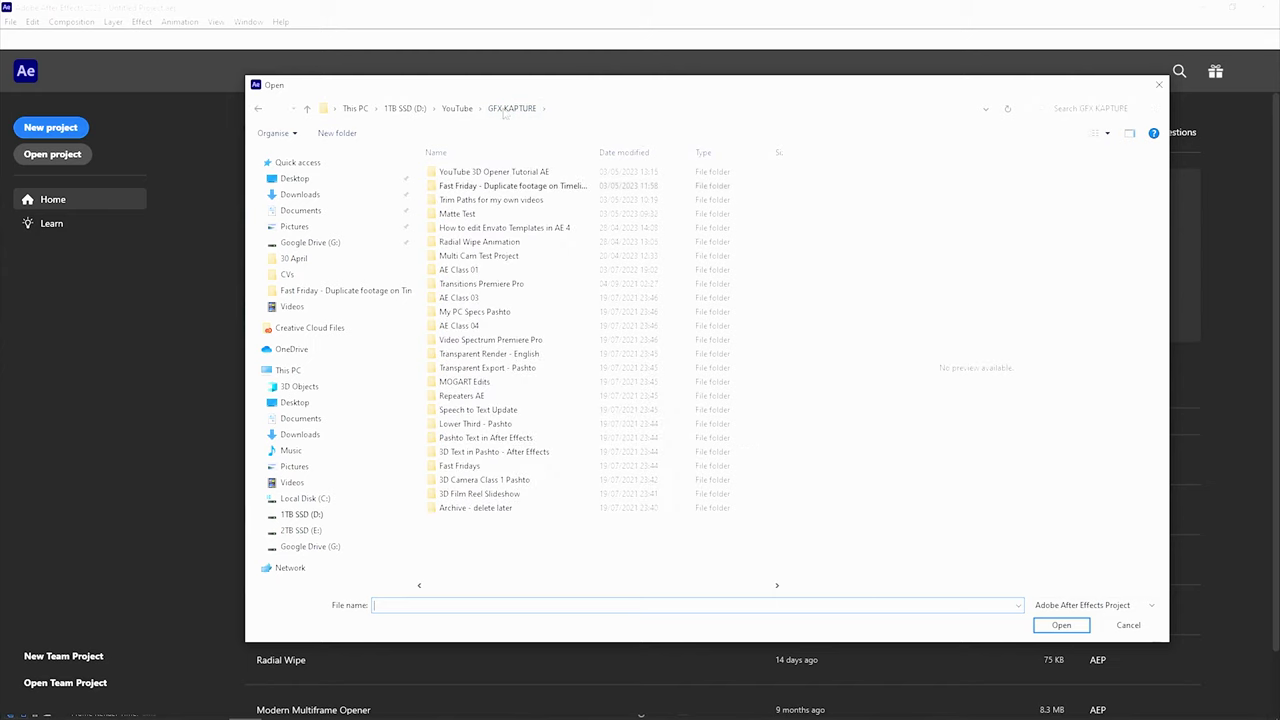
{"action": "double_click", "coordinate": [466, 174]}
{"action": "double_click", "coordinate": [489, 176]}
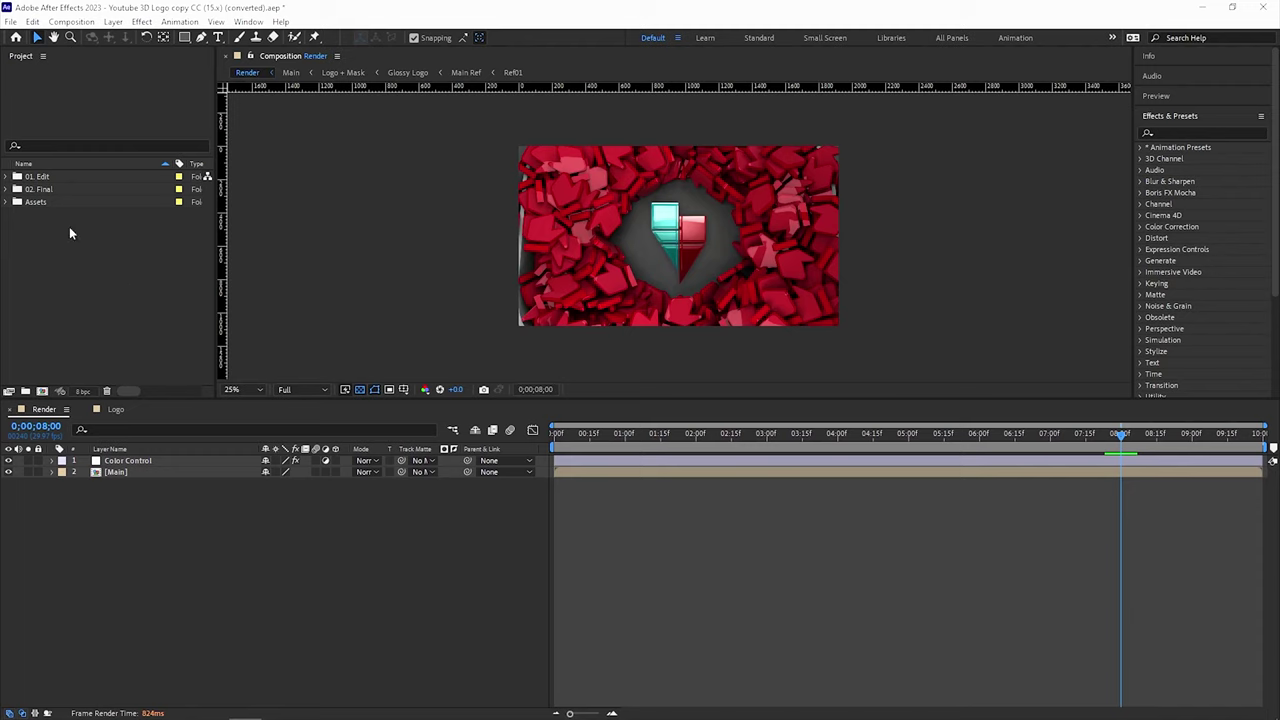
Step: Inspect the 01. Edit, 02. Final and Assets folders, then add a project folder named Media
{"action": "left_click", "coordinate": [7, 176]}
{"action": "left_click", "coordinate": [7, 203]}
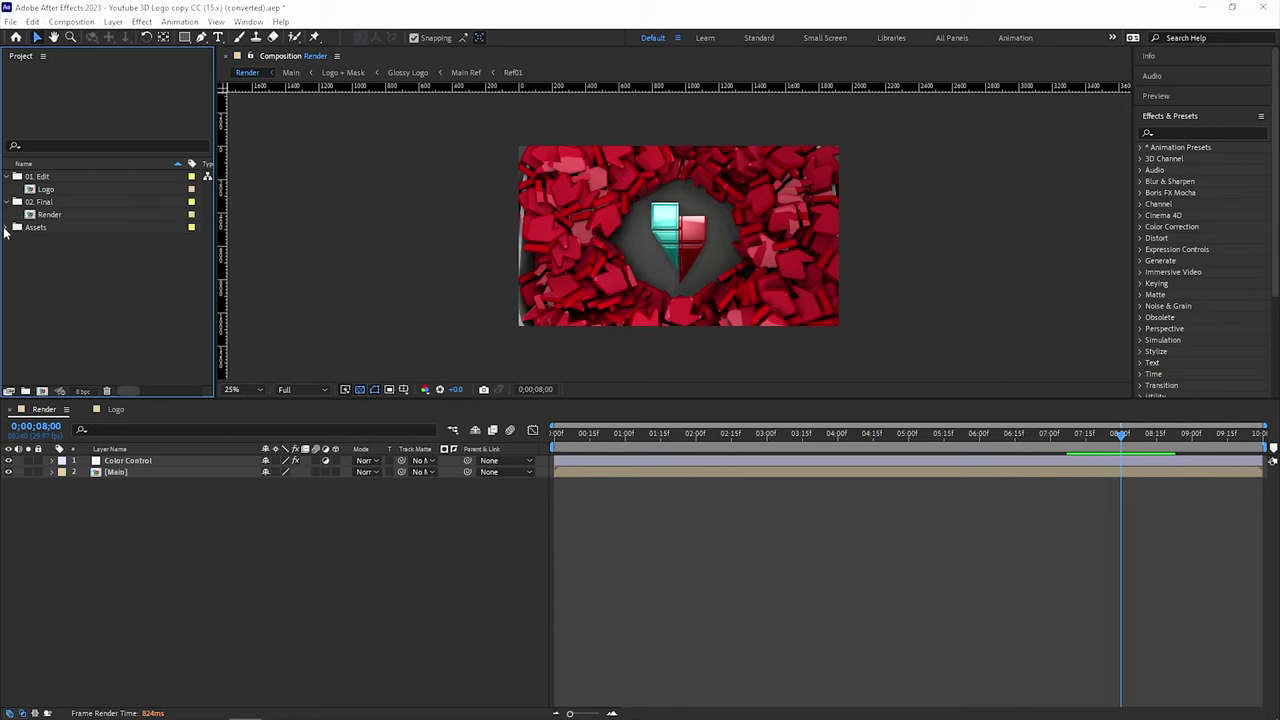
{"action": "left_click", "coordinate": [7, 228]}
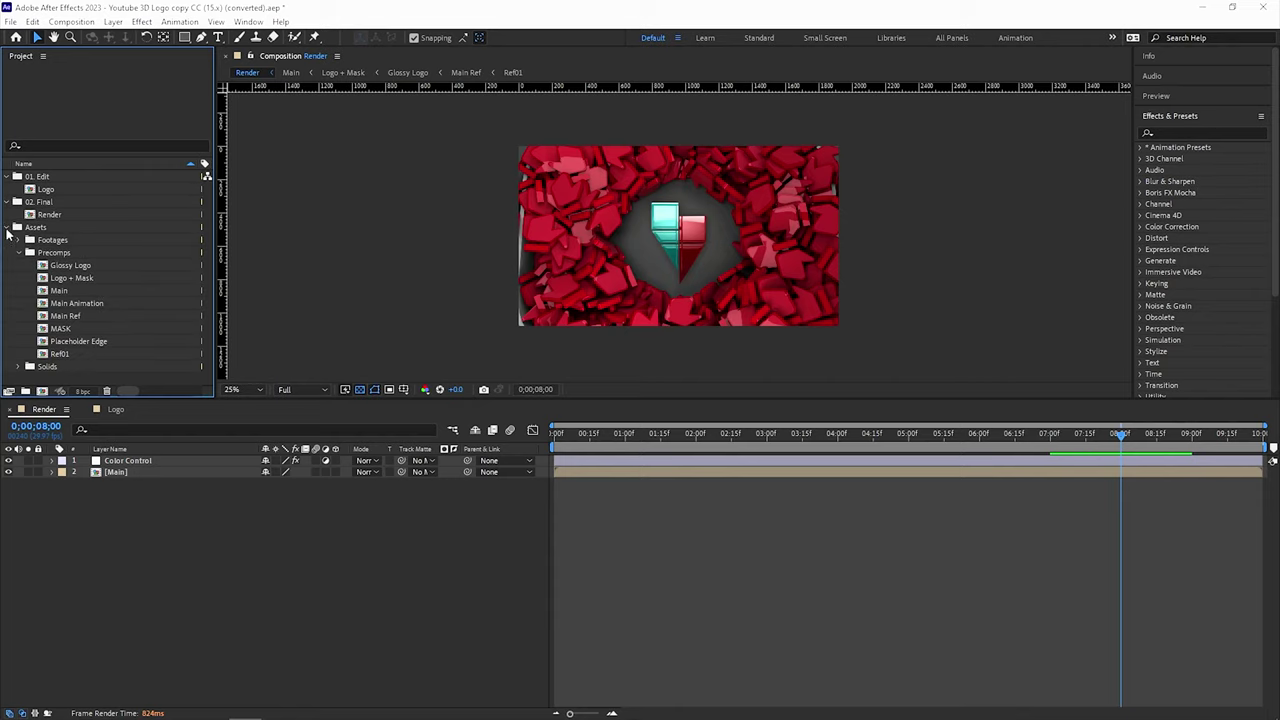
{"action": "left_click", "coordinate": [7, 228]}
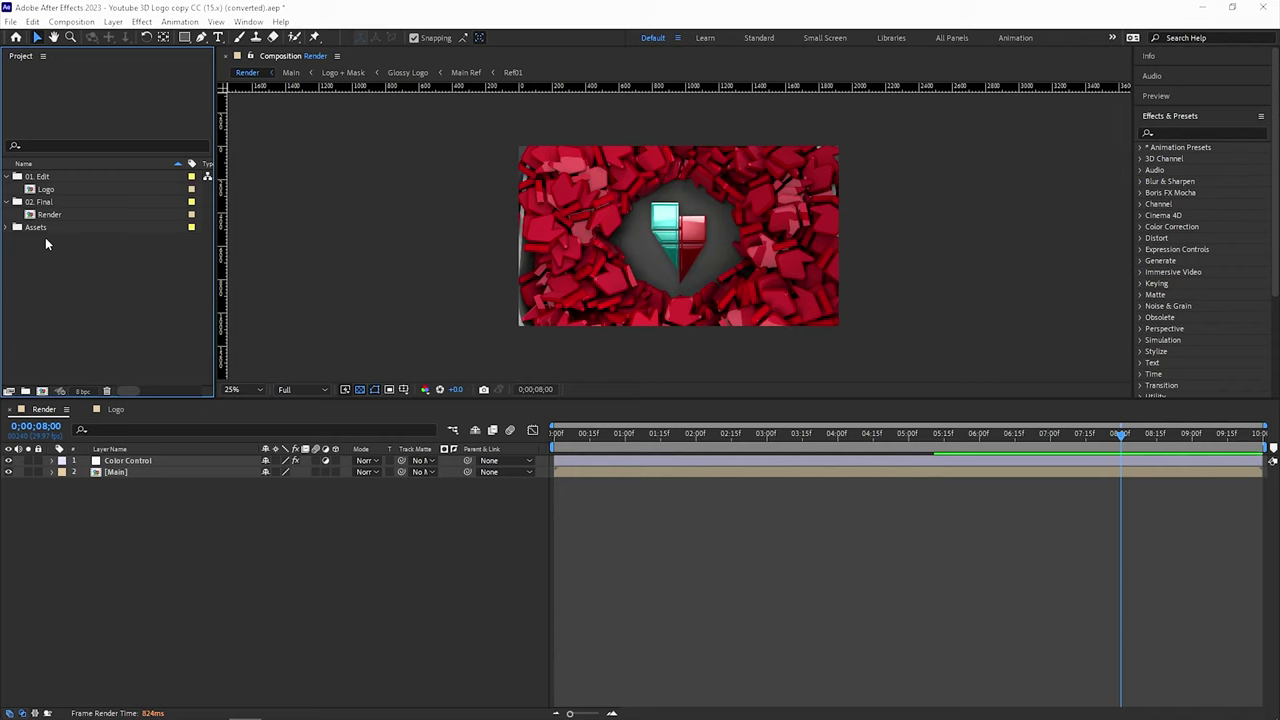
{"action": "left_click", "coordinate": [25, 391]}
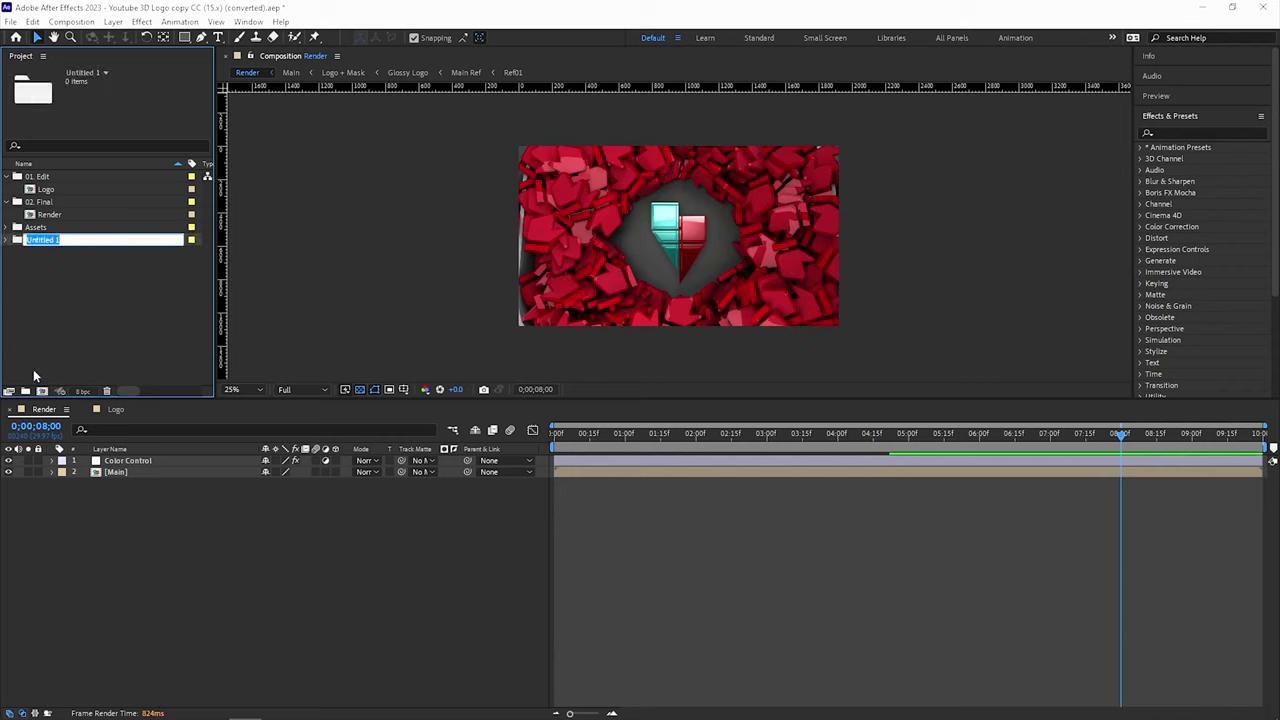
{"action": "type", "text": "Media"}
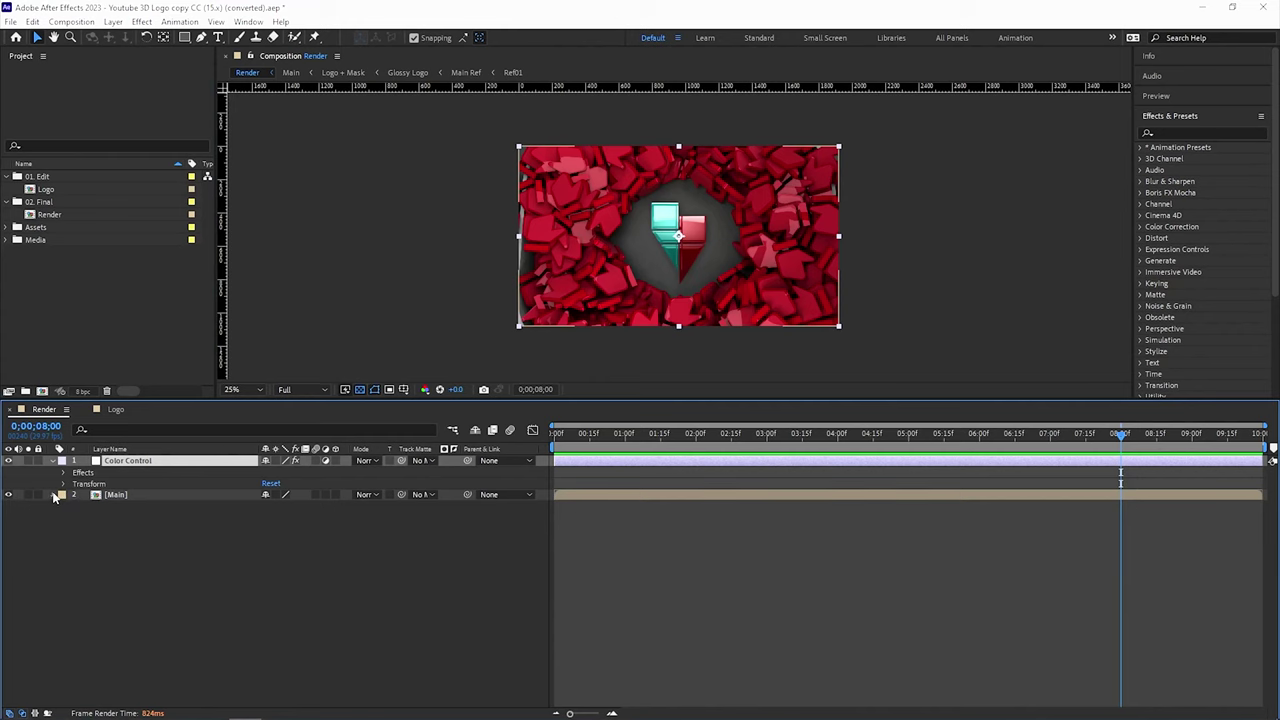
Step: Import Sunflower.png into the Media folder and layer it into the Logo composition
{"action": "double_click", "coordinate": [127, 494]}
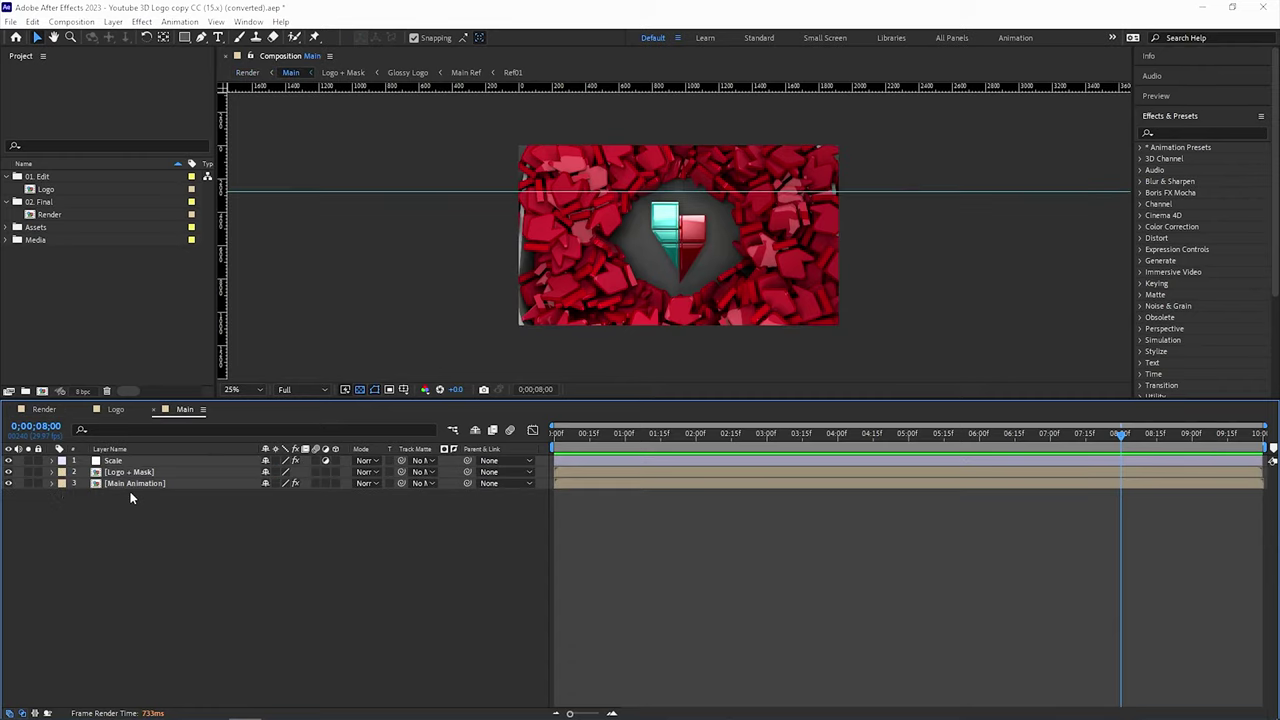
{"action": "key", "text": "ctrl+i"}
{"action": "double_click", "coordinate": [507, 118]}
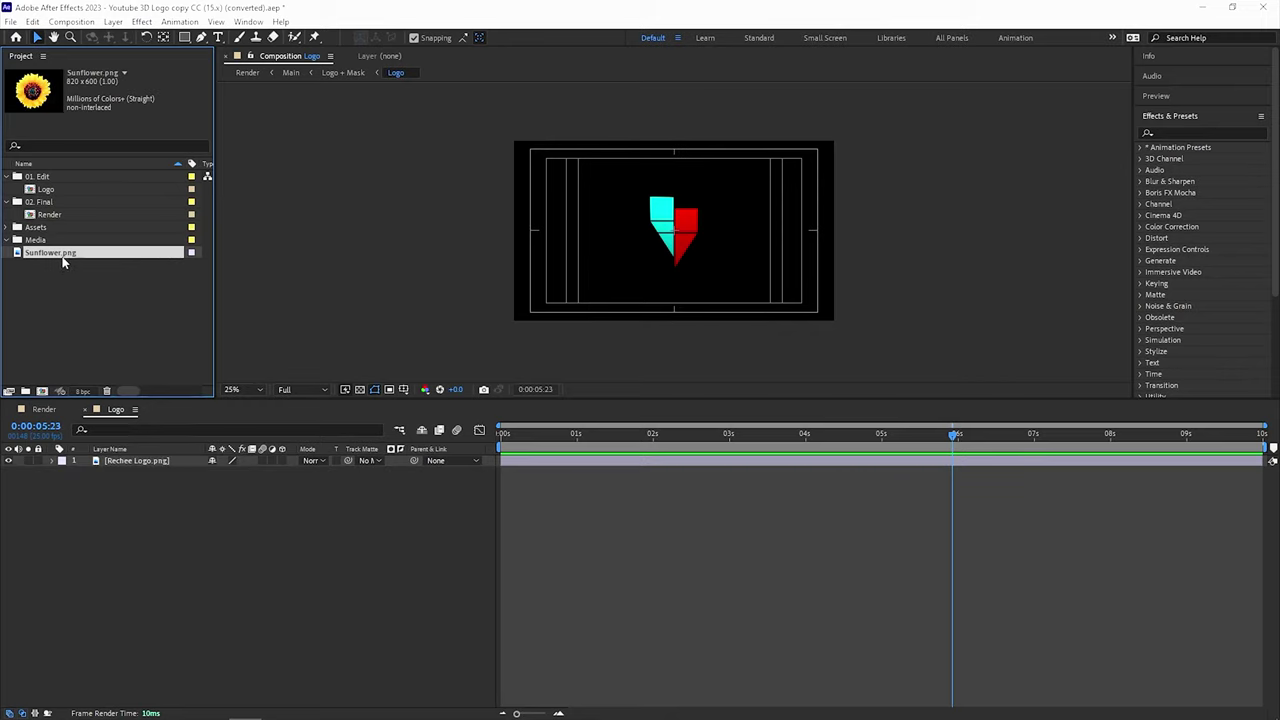
{"action": "left_click_drag", "start_coordinate": [62, 262], "coordinate": [64, 245]}
{"action": "left_click_drag", "start_coordinate": [63, 257], "coordinate": [120, 466]}
Step: Return the Logo preview to its start, stop it, and switch to the Render composition
{"action": "left_click", "coordinate": [530, 438]}
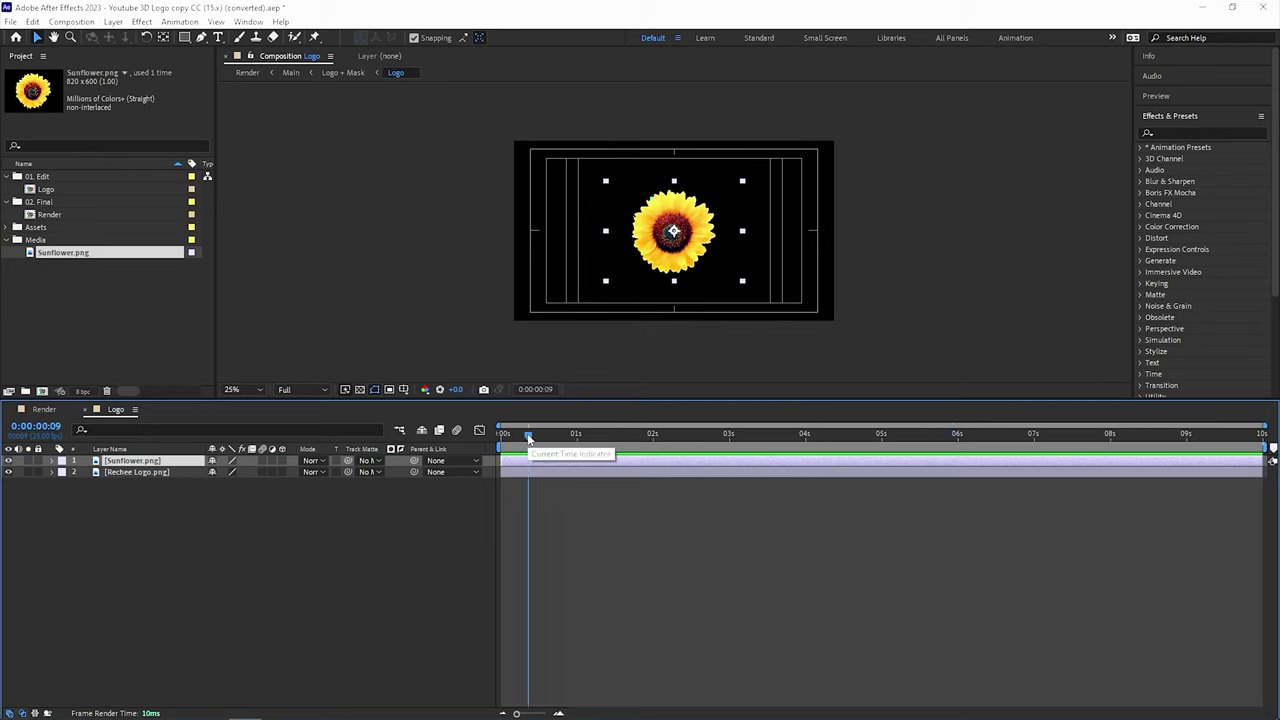
{"action": "left_click", "coordinate": [515, 438]}
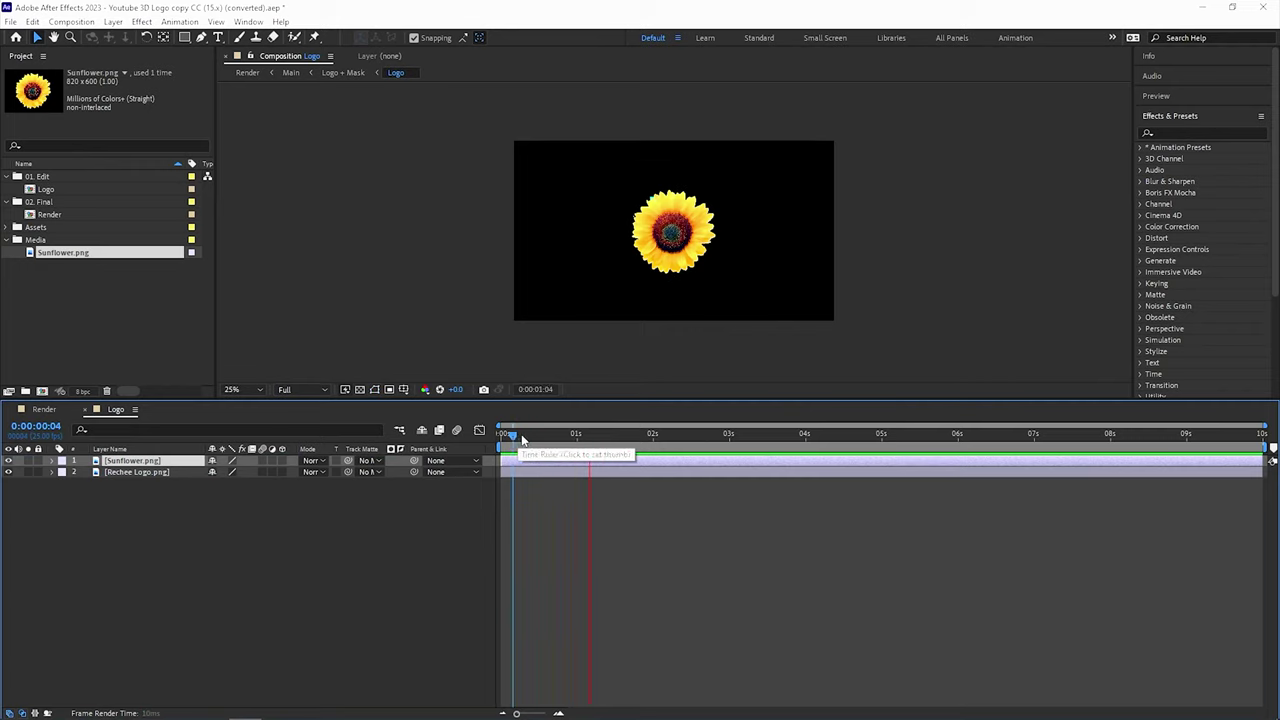
{"action": "key", "text": "space"}
{"action": "left_click", "coordinate": [40, 189]}
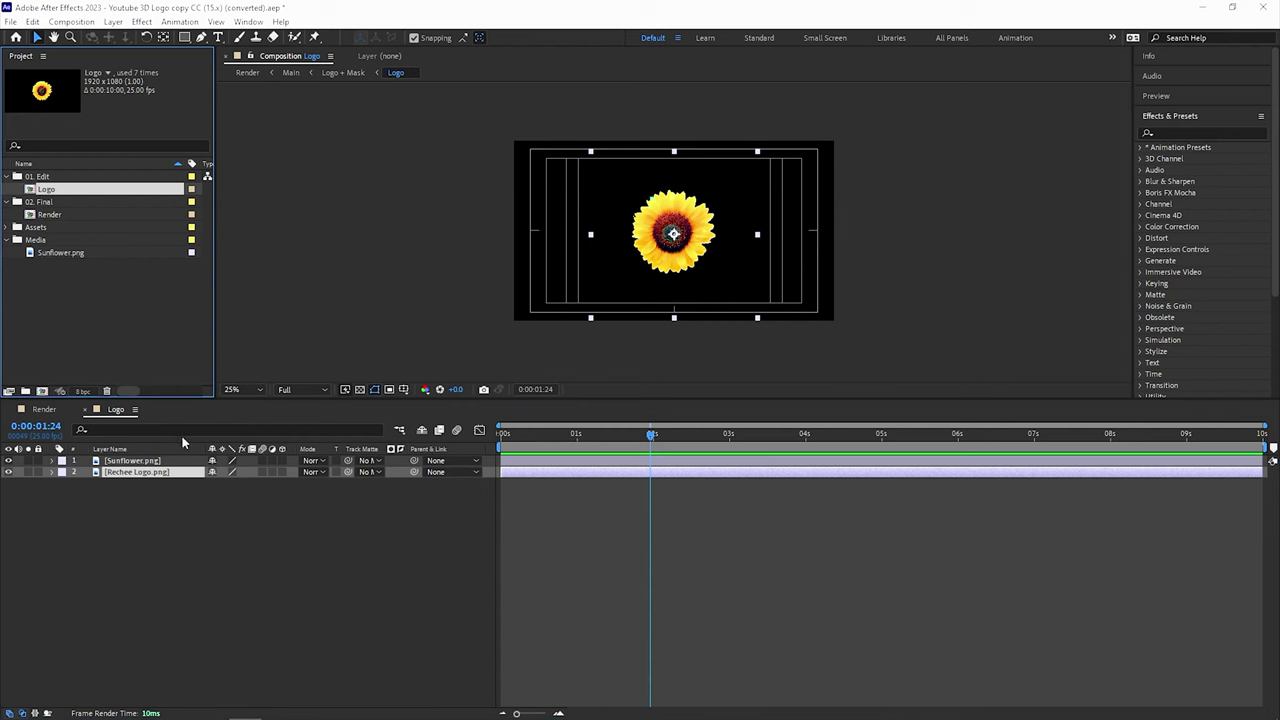
{"action": "left_click", "coordinate": [44, 409]}
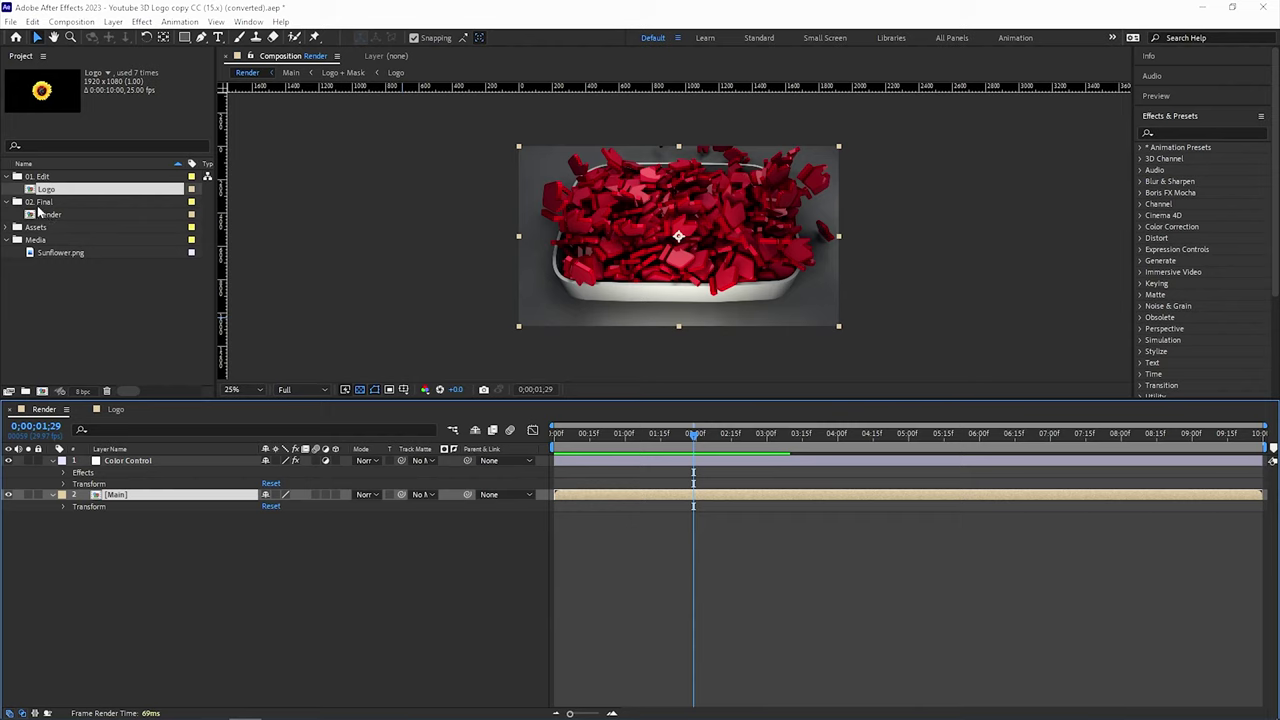
Step: Select the Render composition in 02. Final and open its Main precomp
{"action": "left_click", "coordinate": [42, 201]}
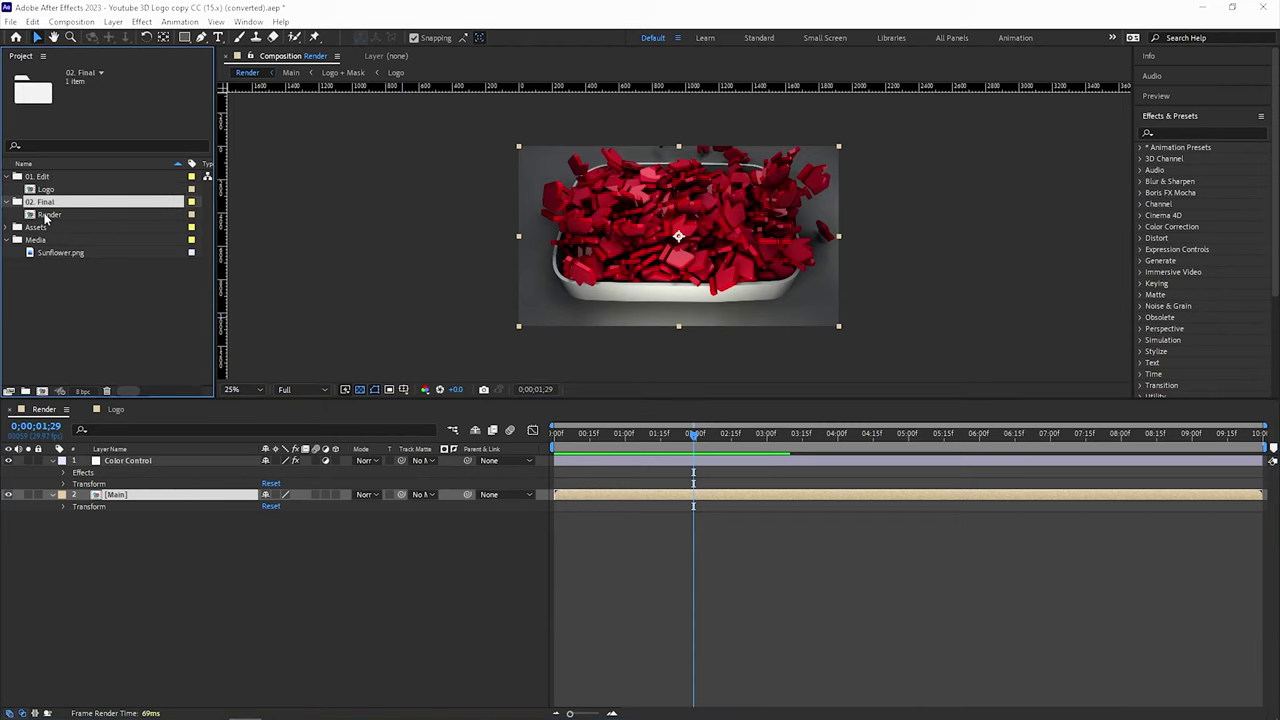
{"action": "left_click", "coordinate": [46, 215]}
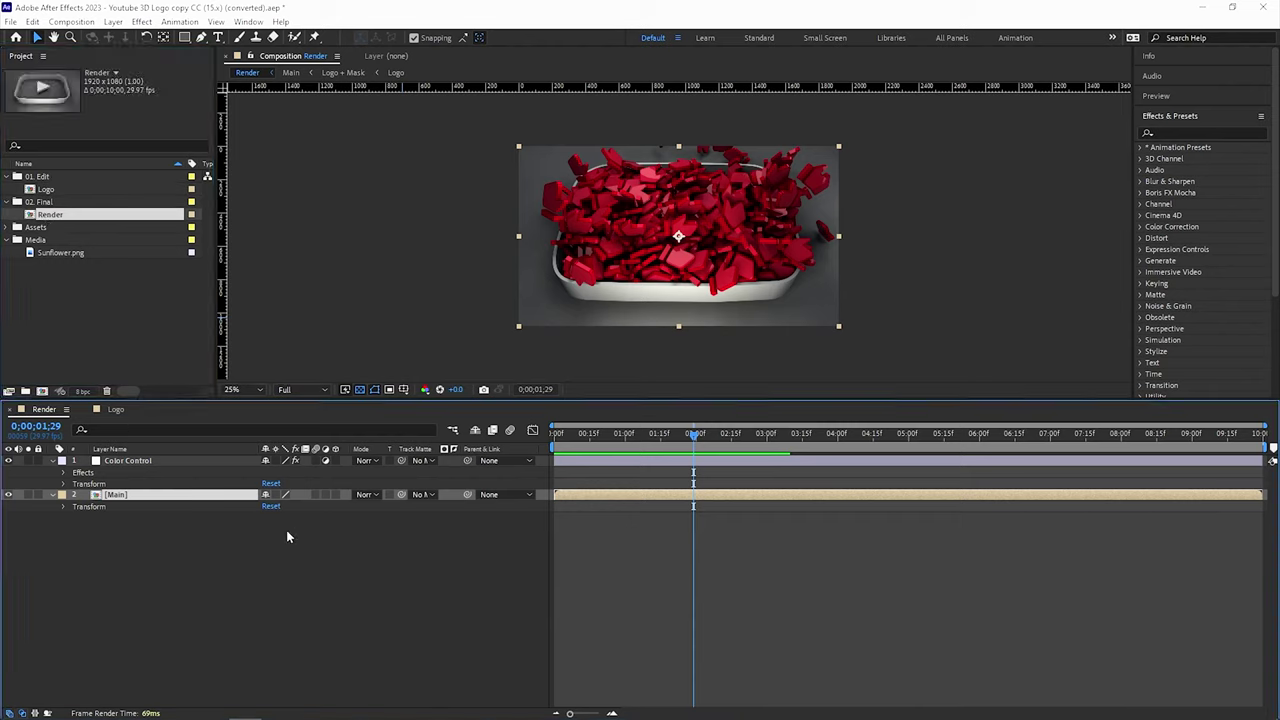
{"action": "left_click", "coordinate": [123, 498]}
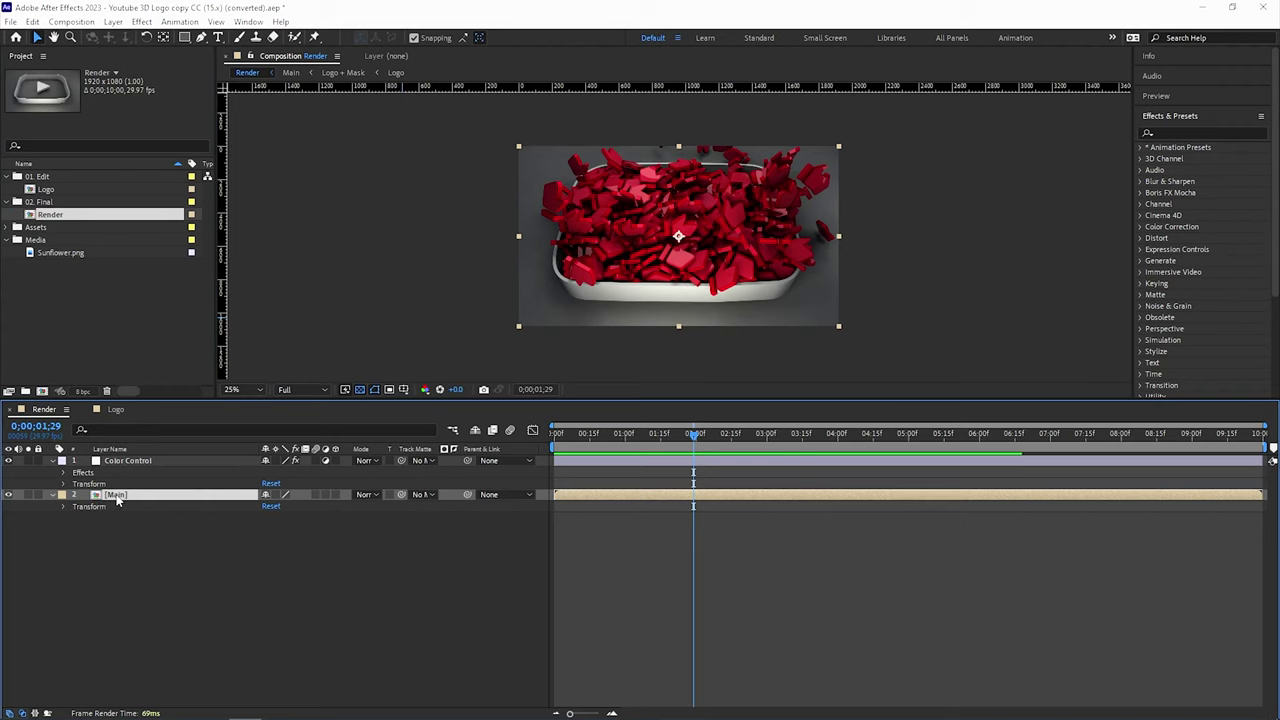
{"action": "double_click", "coordinate": [116, 496]}
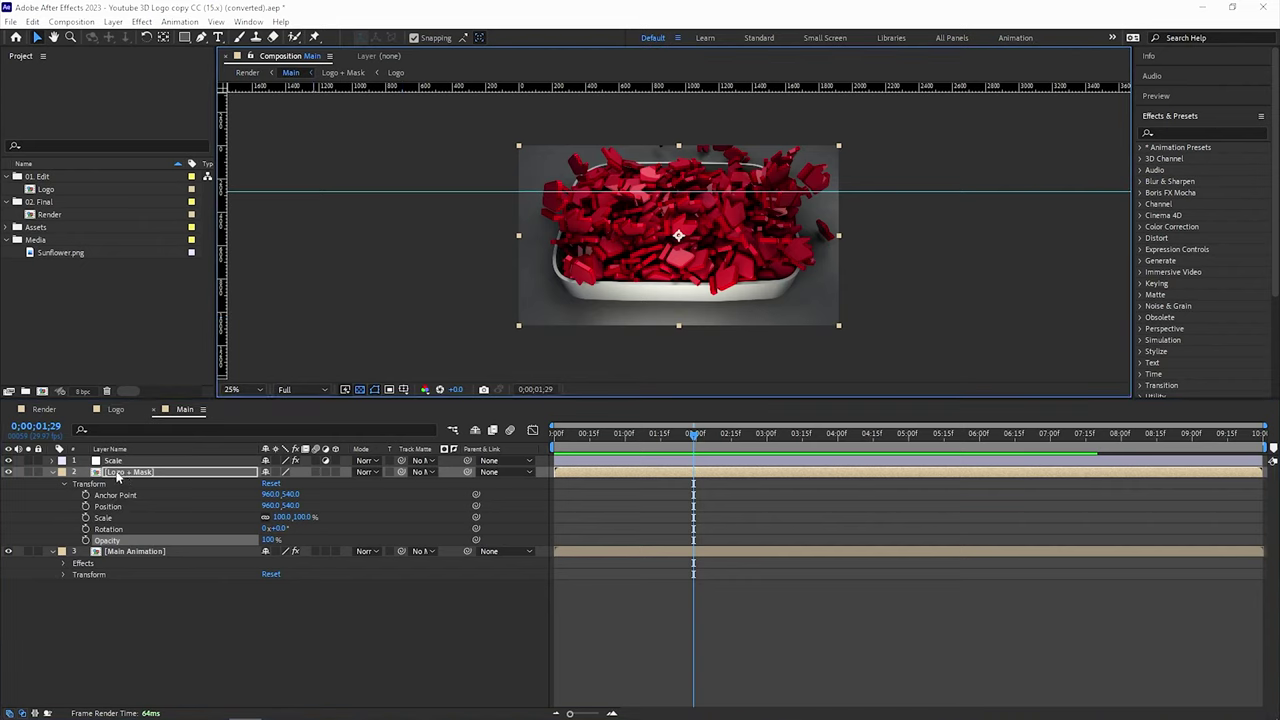
Step: Open the Logo + Mask precomp, select Glossy Logo, and preview it from 0;00;00;23
{"action": "left_click", "coordinate": [116, 474]}
{"action": "double_click", "coordinate": [117, 474]}
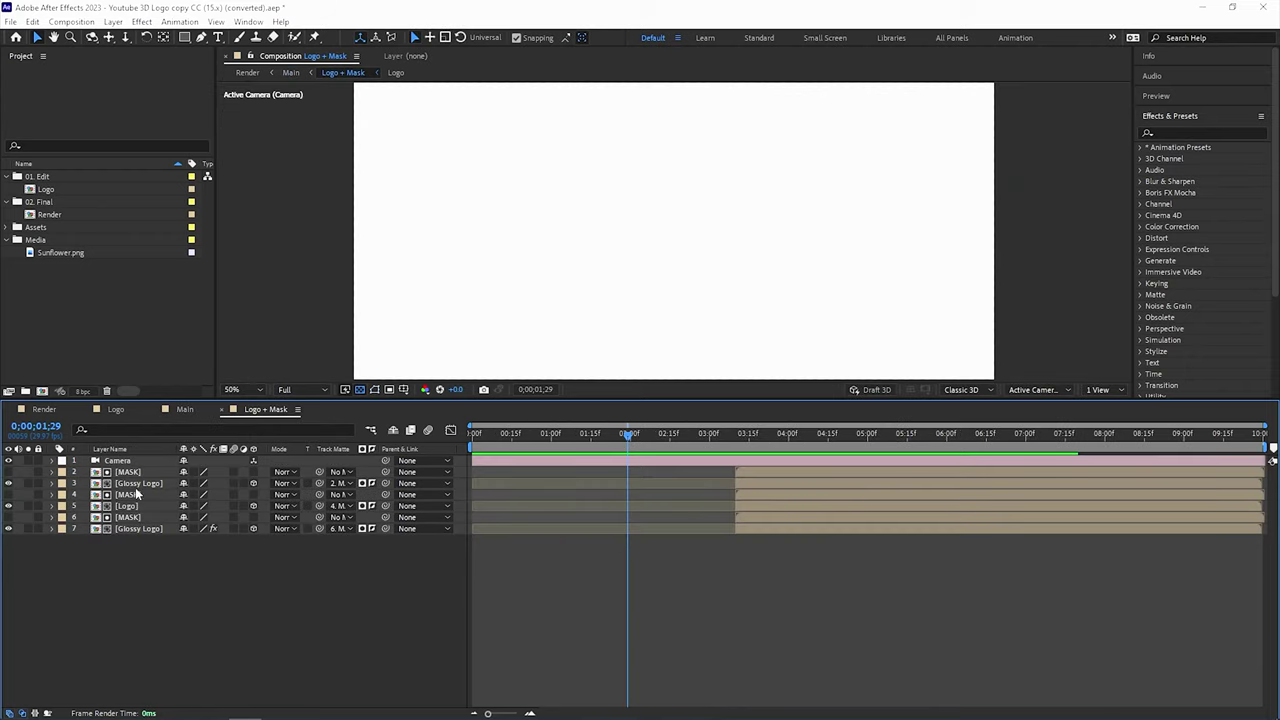
{"action": "left_click", "coordinate": [137, 484]}
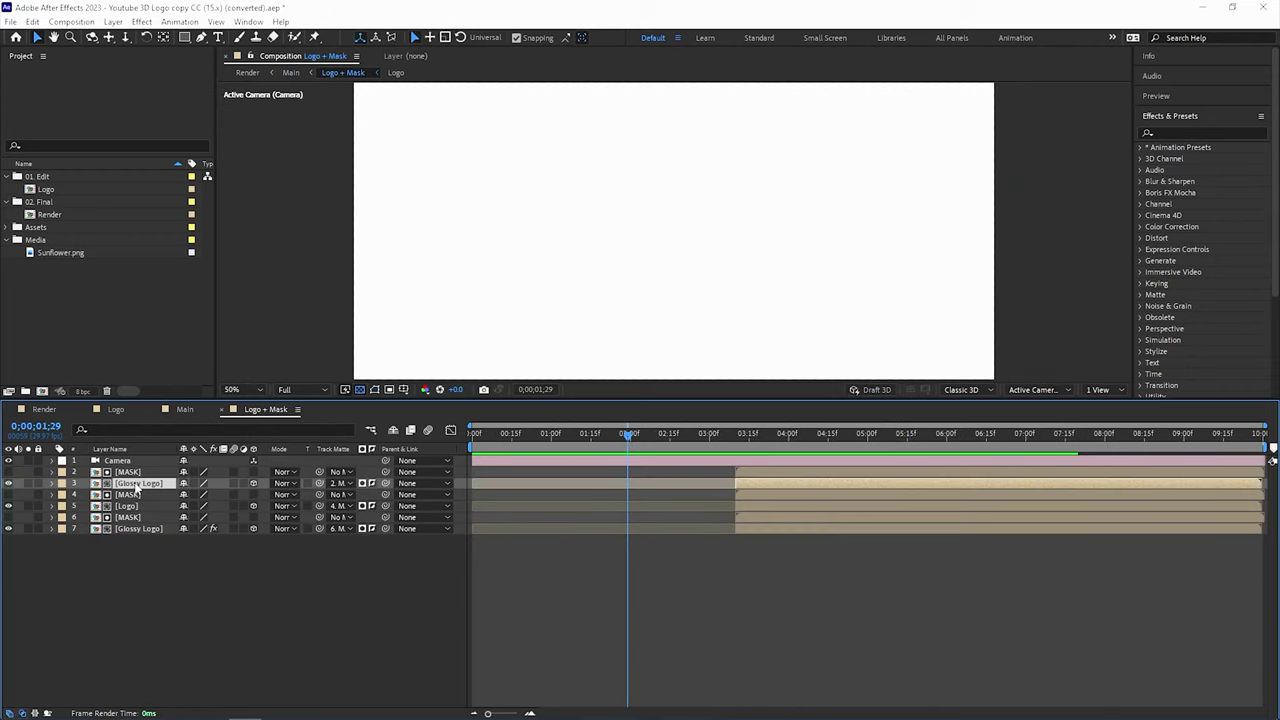
{"action": "left_click", "coordinate": [532, 440]}
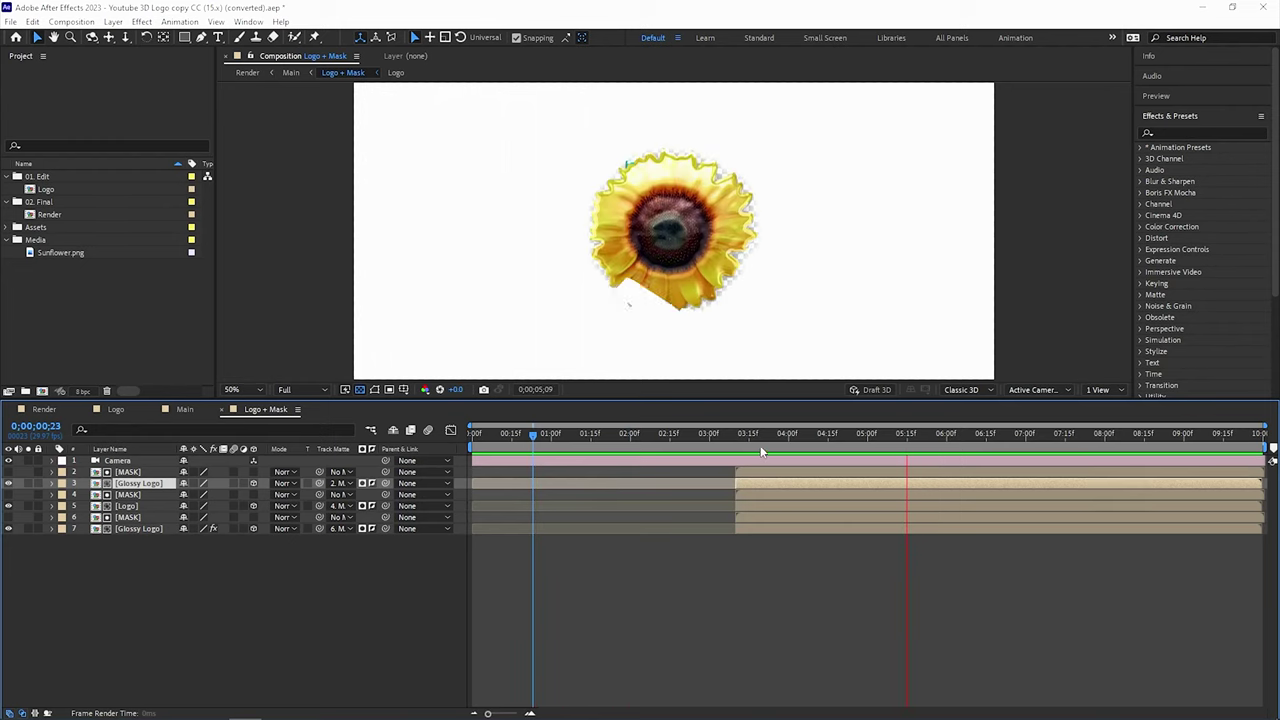
{"action": "key", "text": "space"}
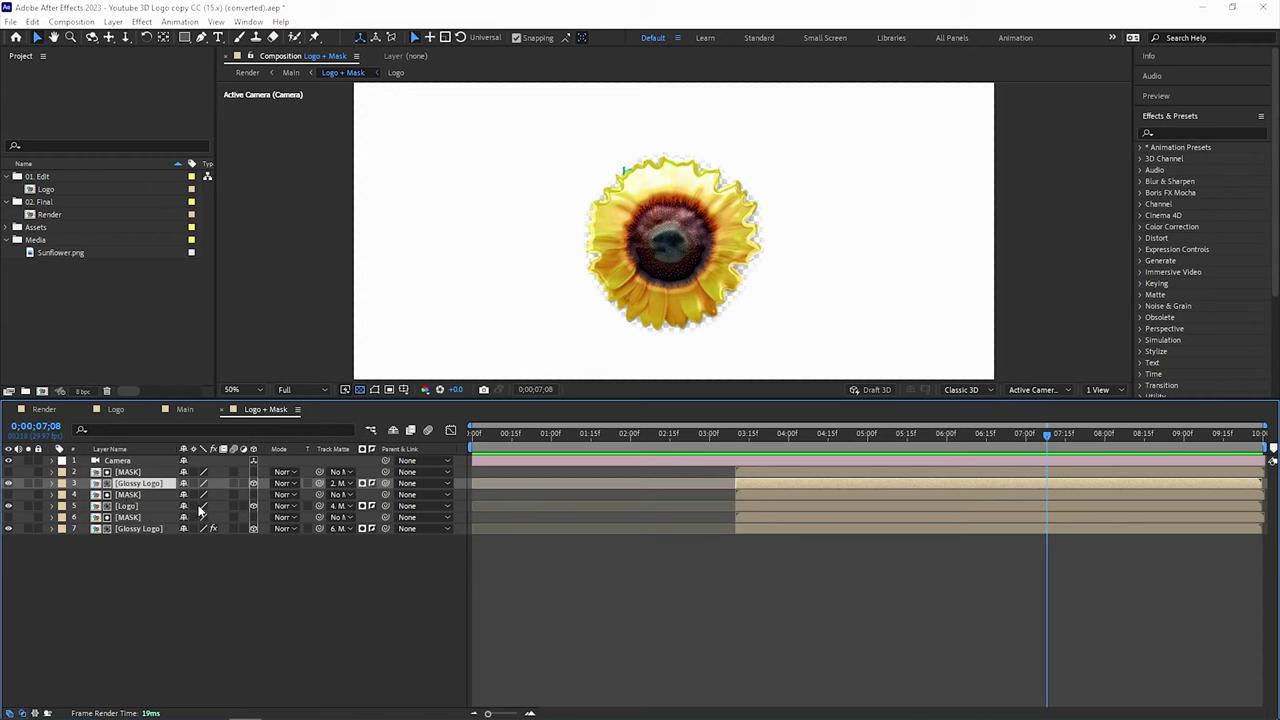
Step: Close Logo + Mask, open Main Animation, then return to Main and preview it
{"action": "left_click", "coordinate": [221, 411]}
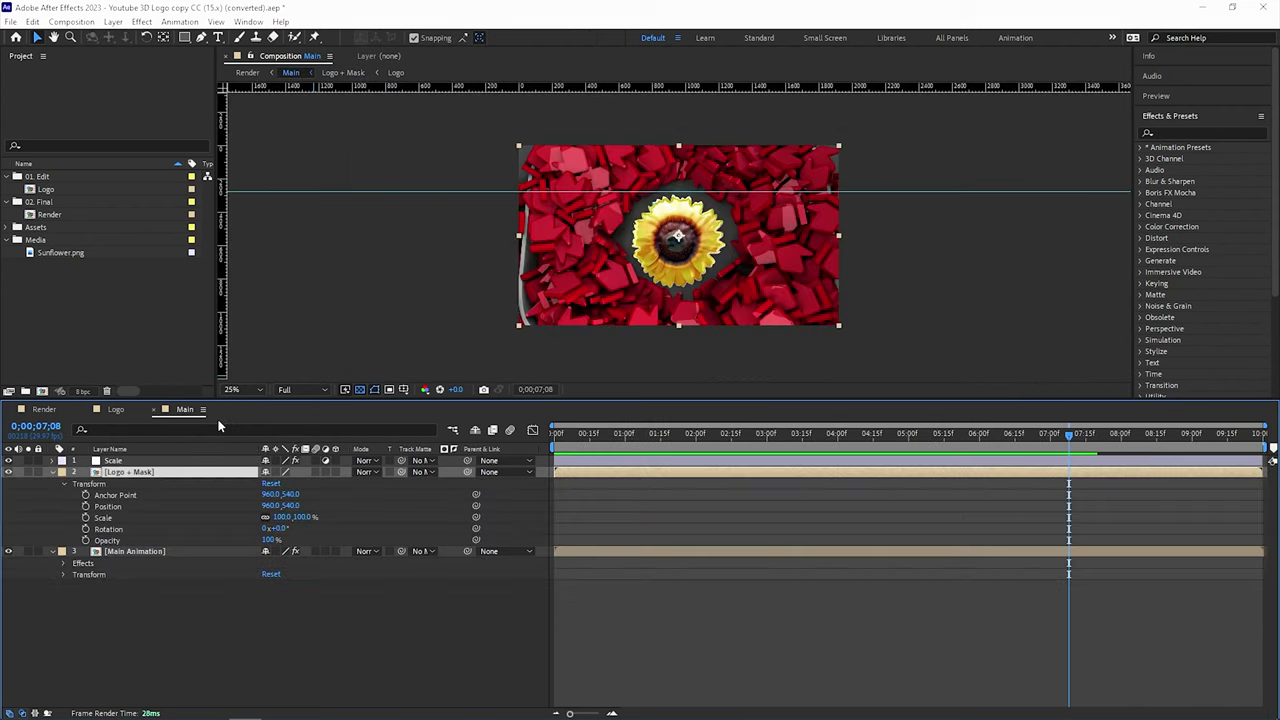
{"action": "double_click", "coordinate": [131, 553]}
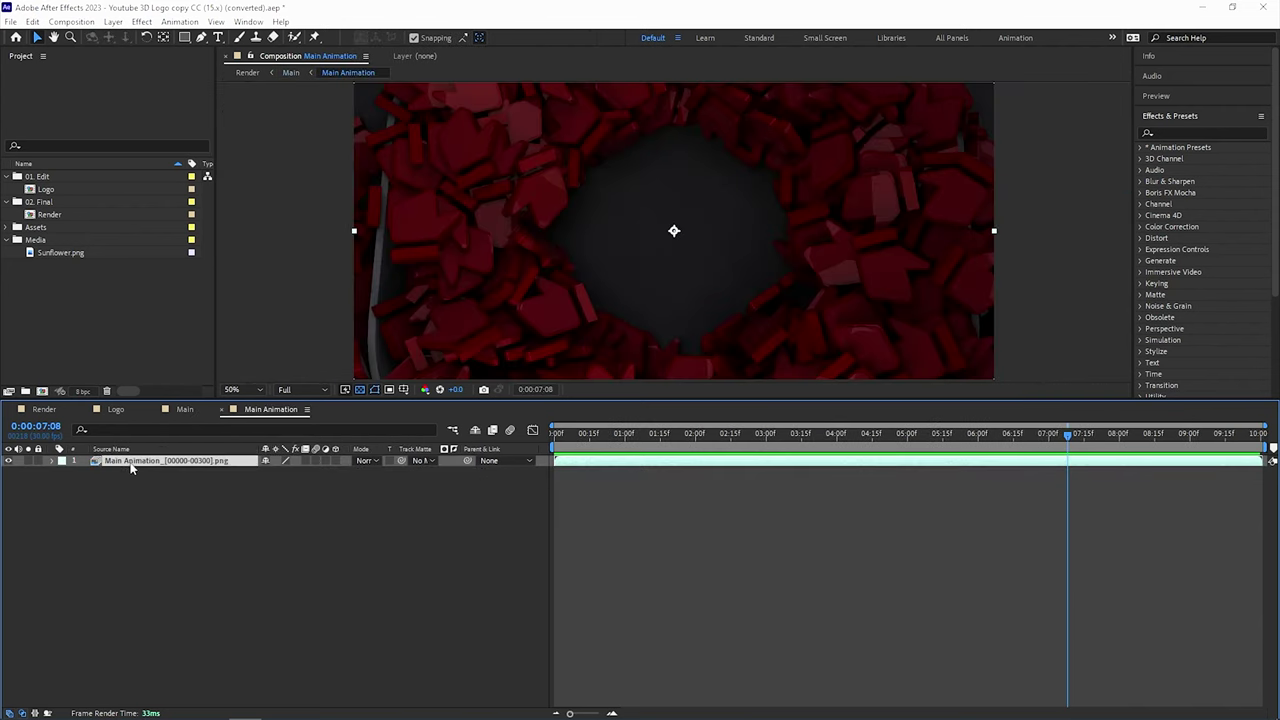
{"action": "key", "text": "shift+comma"}
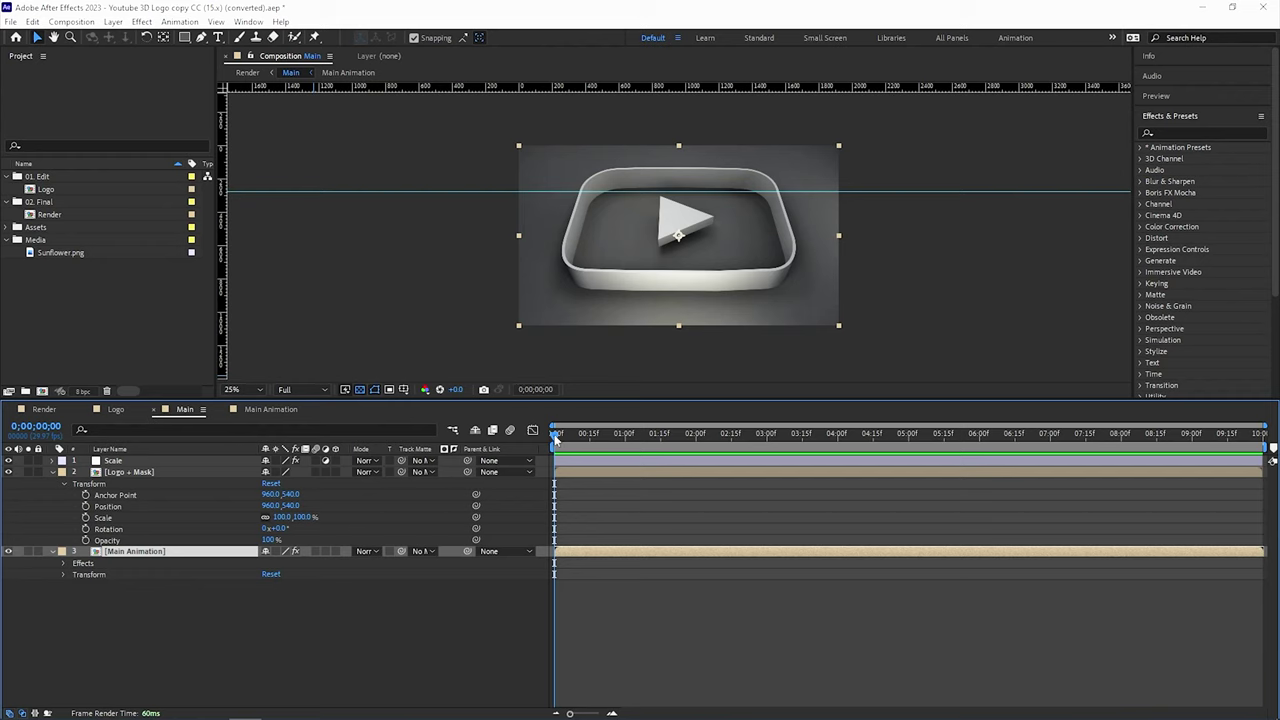
{"action": "key", "text": "space"}
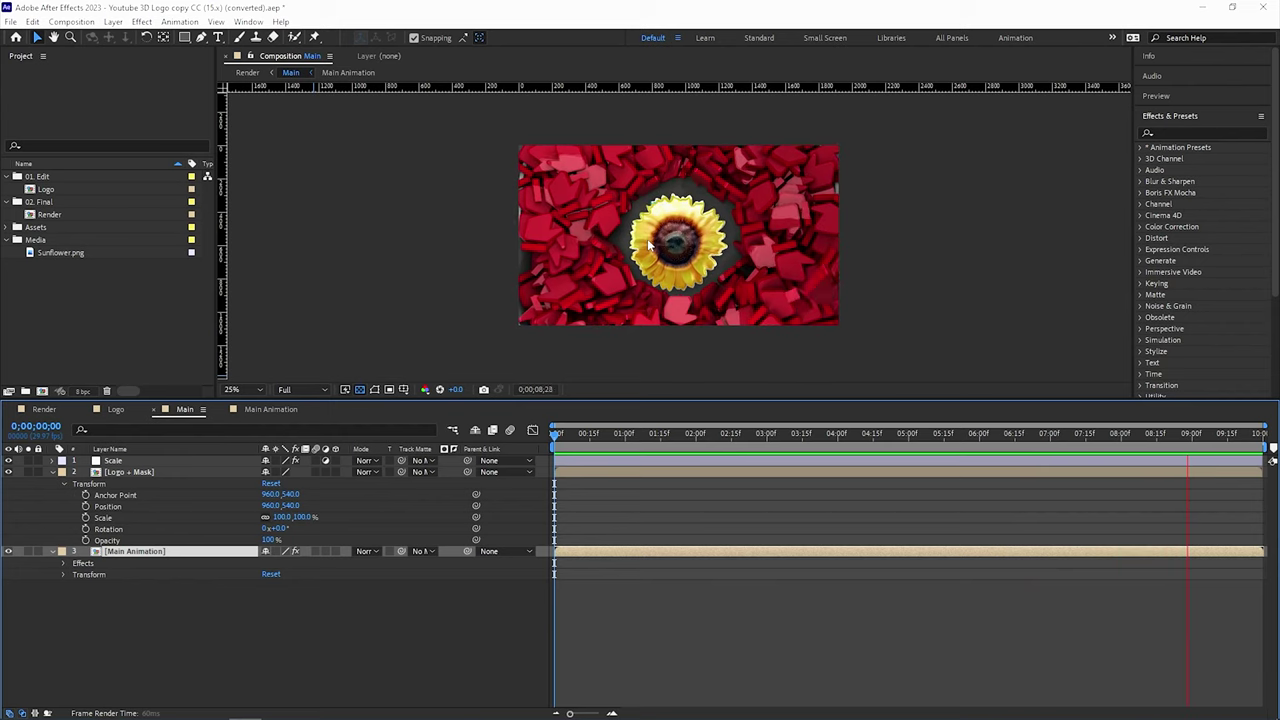
{"action": "key", "text": "space"}
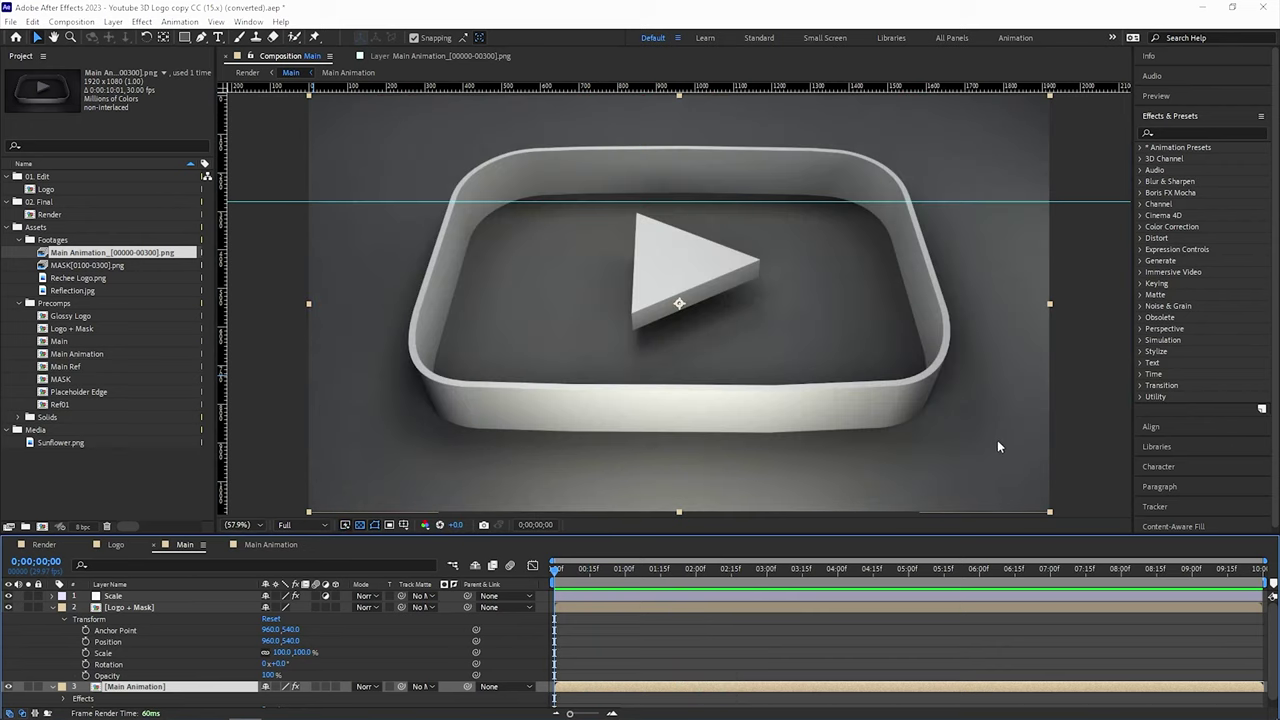
Step: Delete the horizontal cyan guide from the Main composition and preview the opener from its start
{"action": "left_click", "coordinate": [1065, 425]}
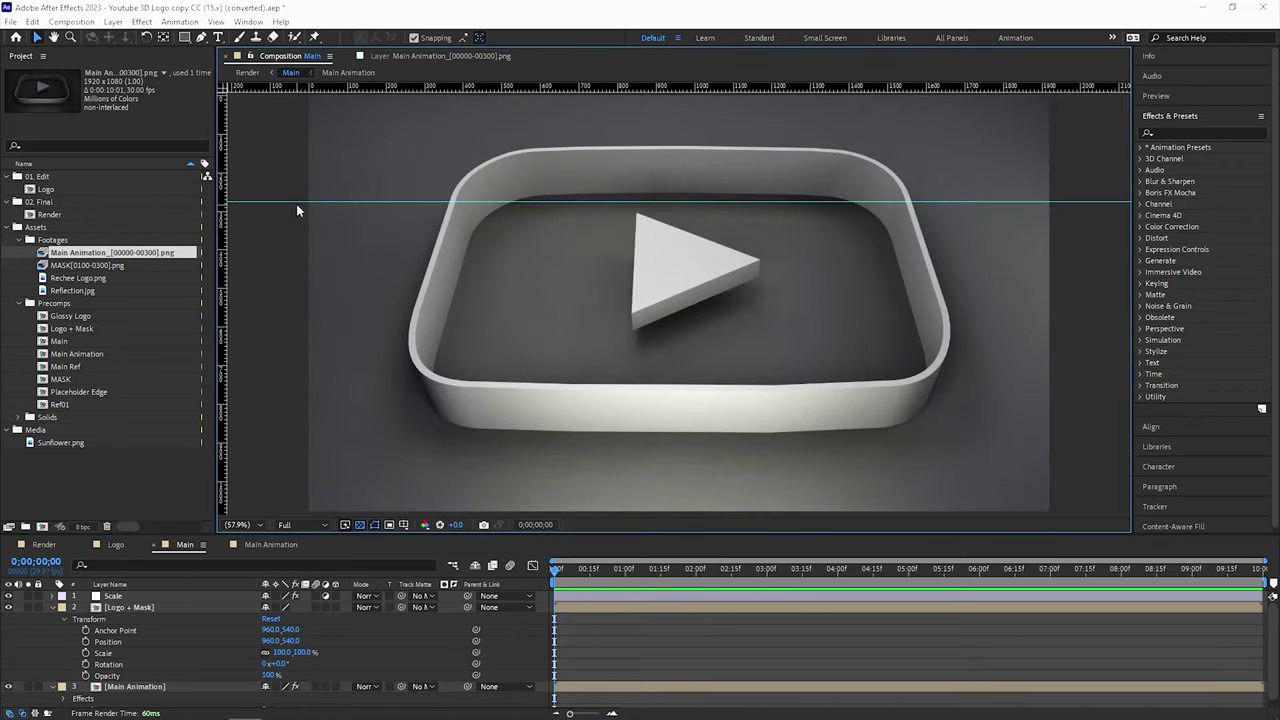
{"action": "left_click_drag", "start_coordinate": [295, 202], "coordinate": [295, 86]}
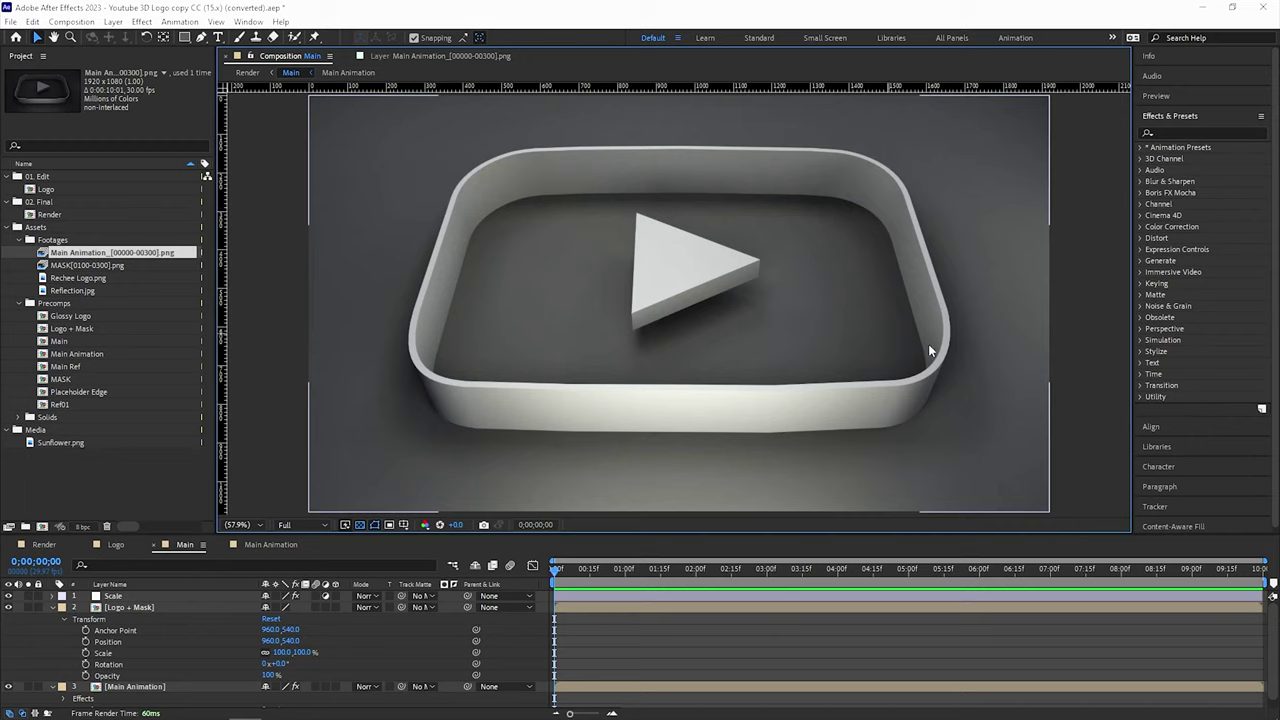
{"action": "key", "text": "space"}
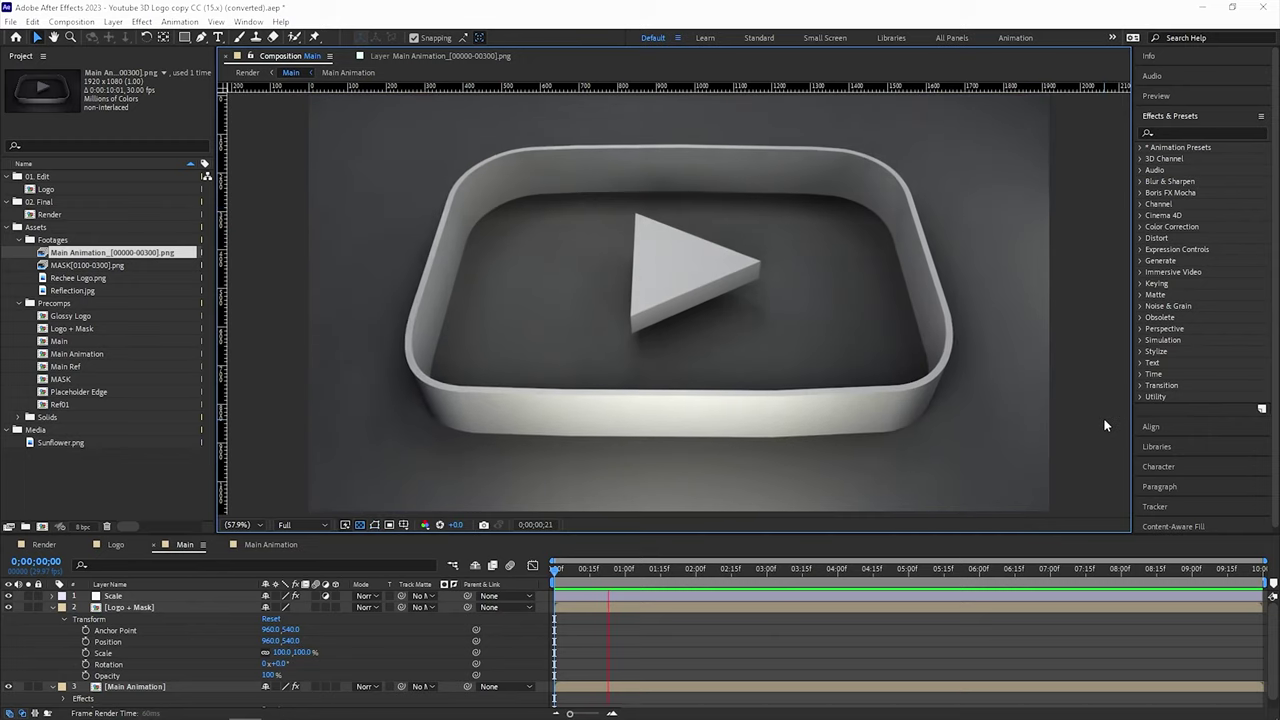